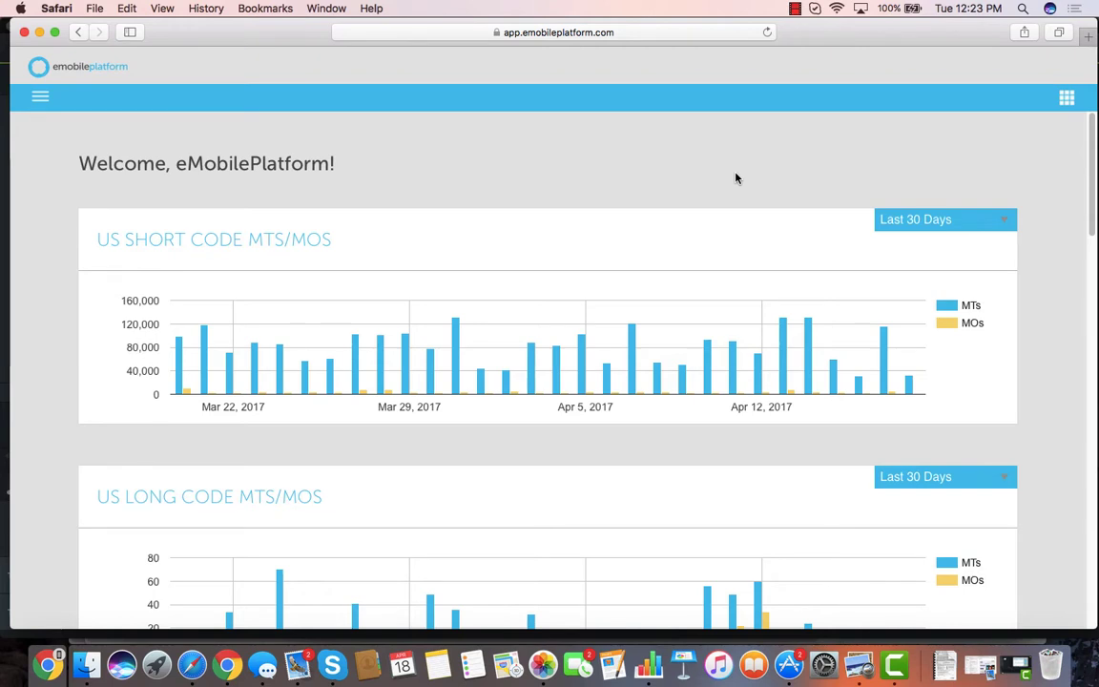
# - Open the accounts list and check the Ahold client's credit card status, closing both when finished
pyautogui.click(1068, 103)
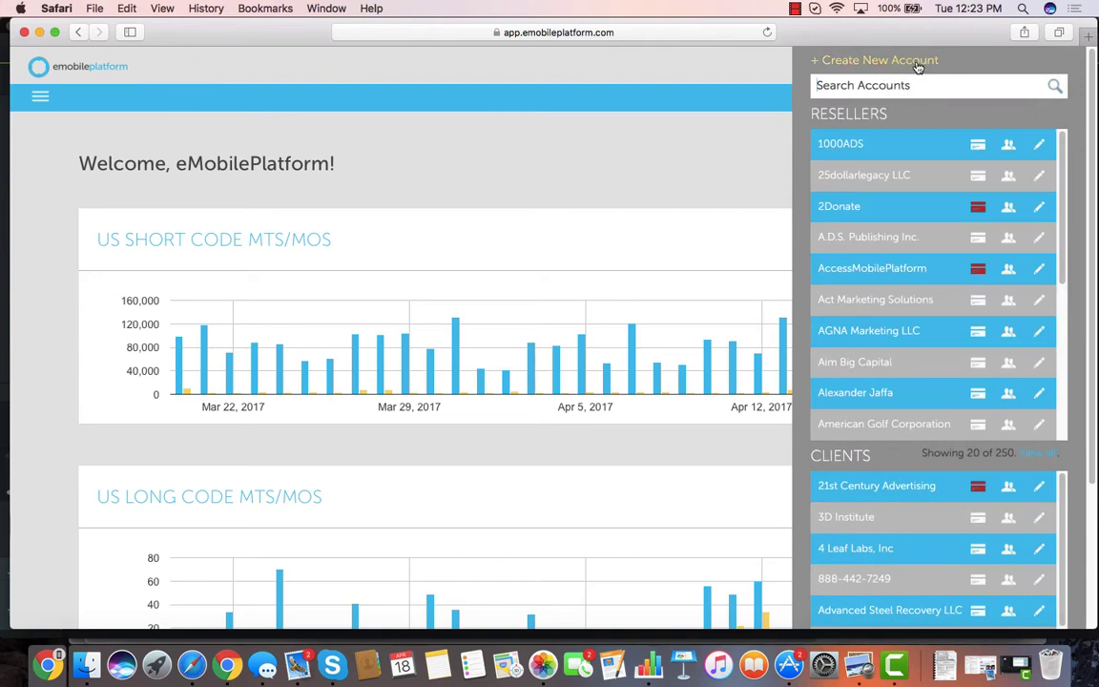
pyautogui.scroll(-2, 910, 567)
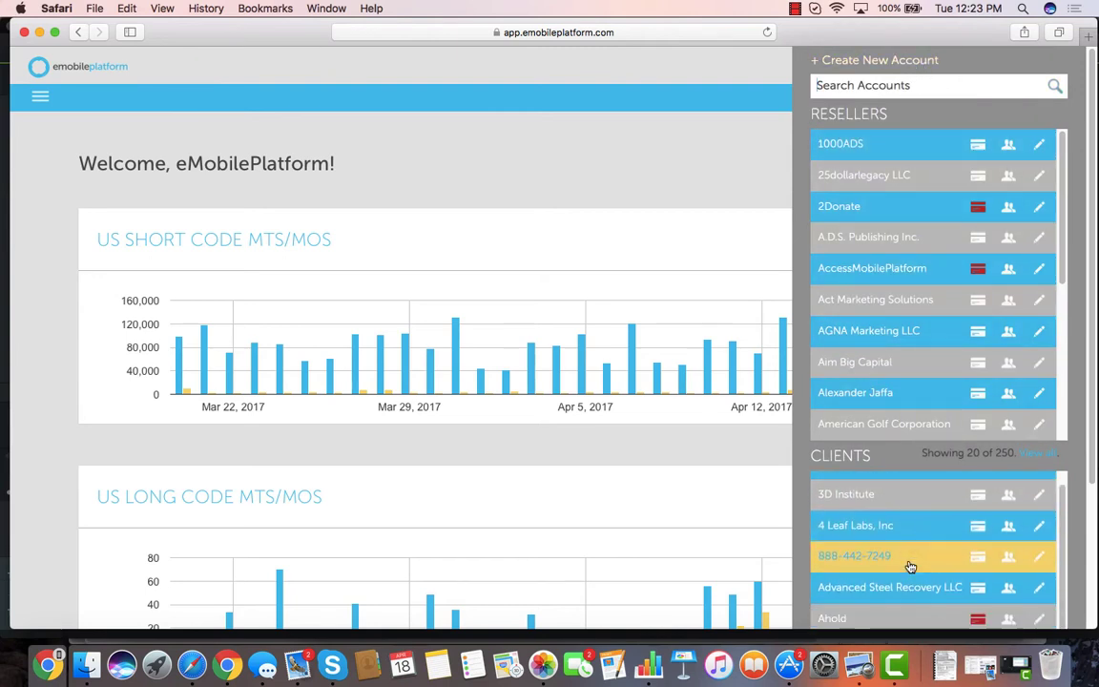
pyautogui.scroll(-1, 910, 567)
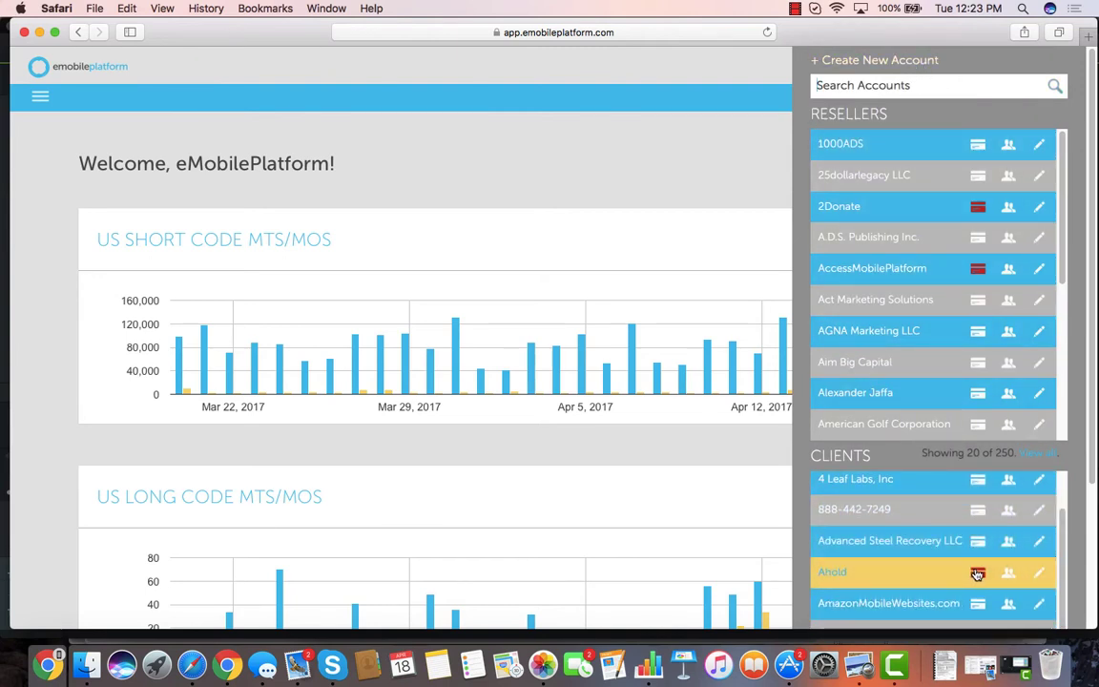
pyautogui.click(977, 573)
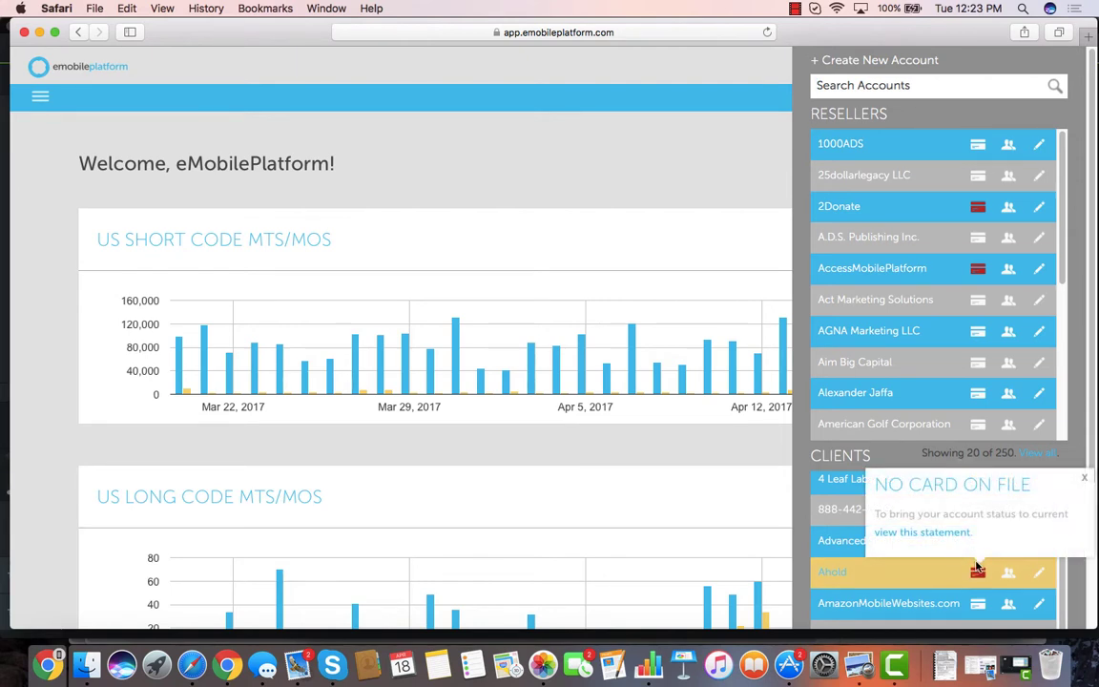
pyautogui.click(1084, 477)
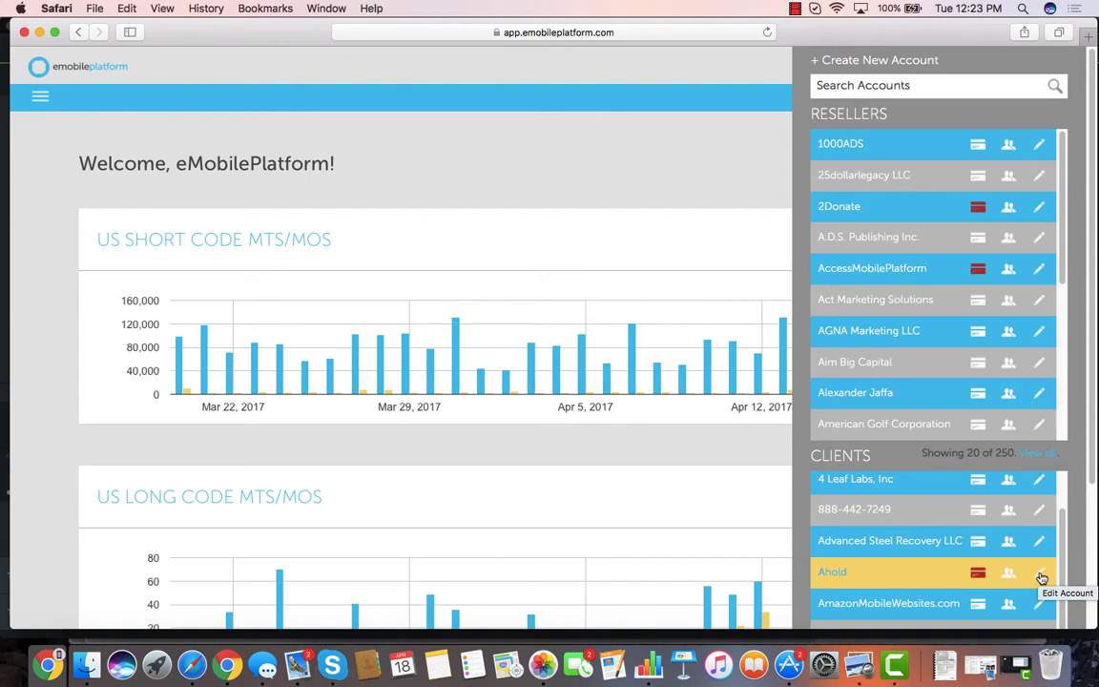
pyautogui.click(618, 177)
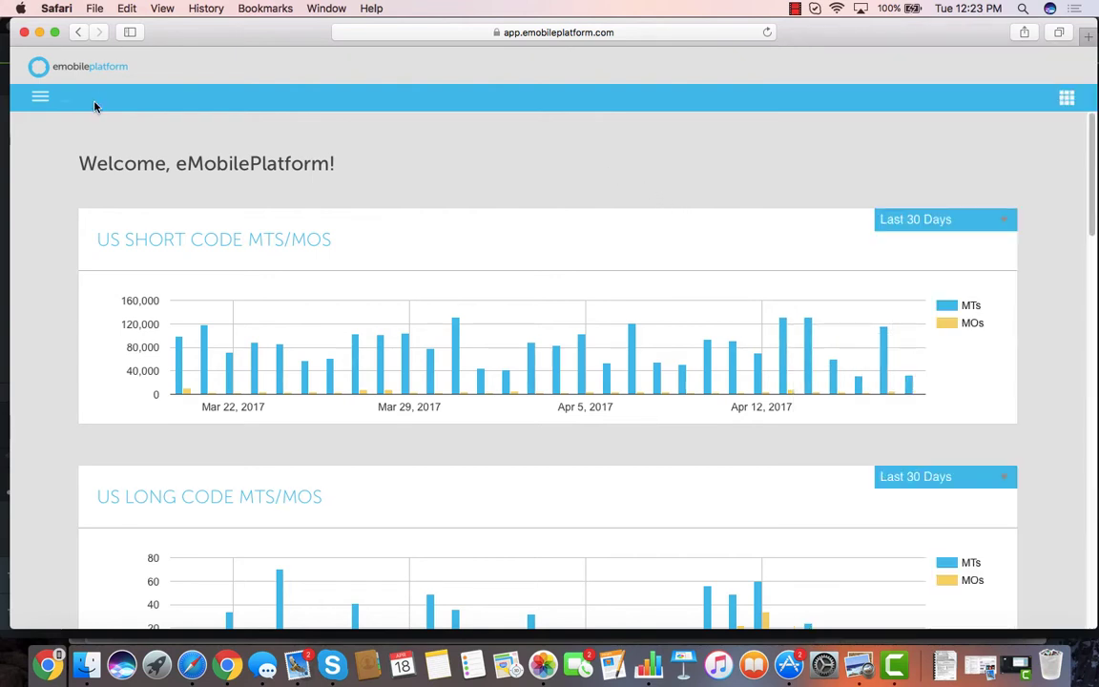
# - Look through the Accounts & Settings options and the accounts list, ending back on the dashboard
pyautogui.click(39, 99)
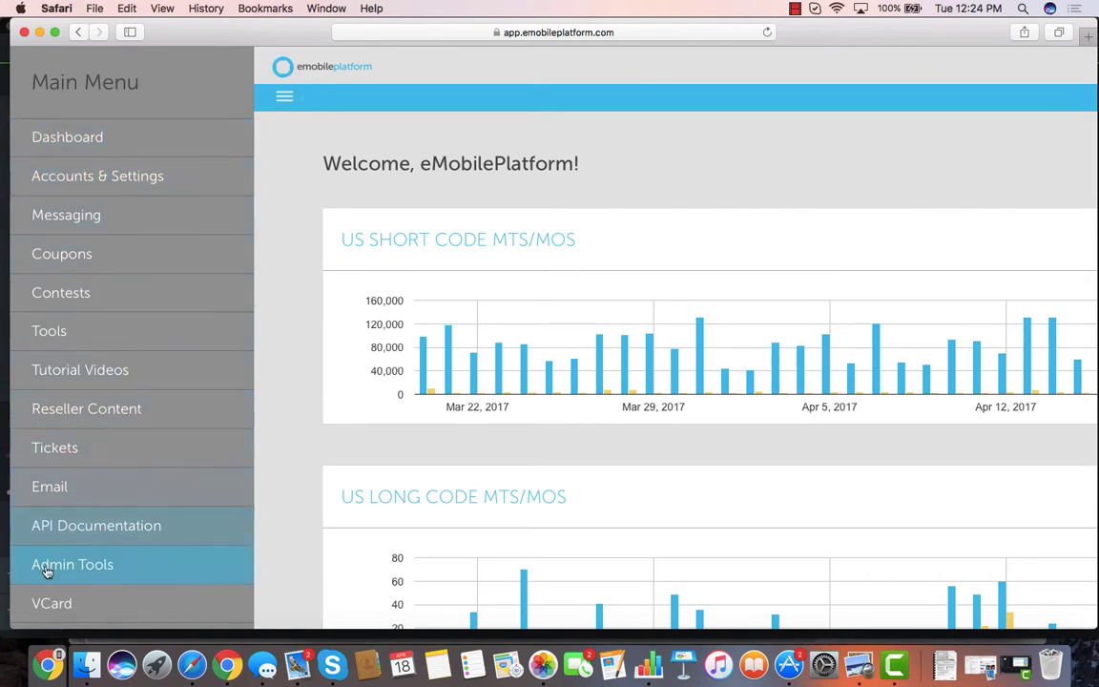
pyautogui.click(133, 181)
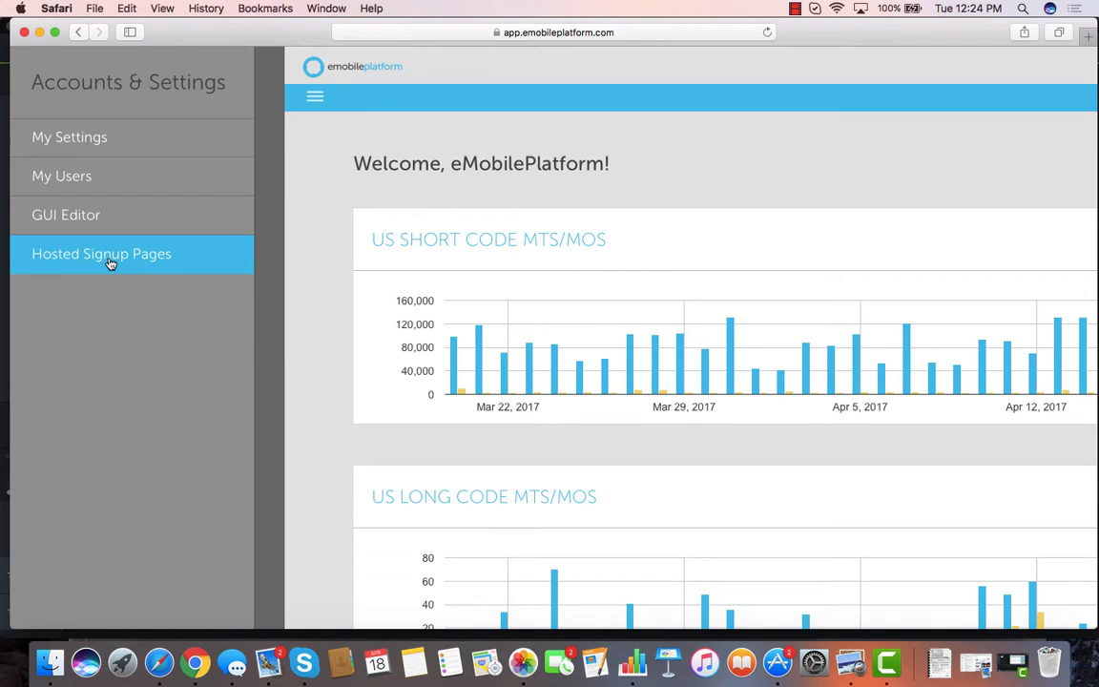
pyautogui.click(1059, 194)
pyautogui.click(1065, 99)
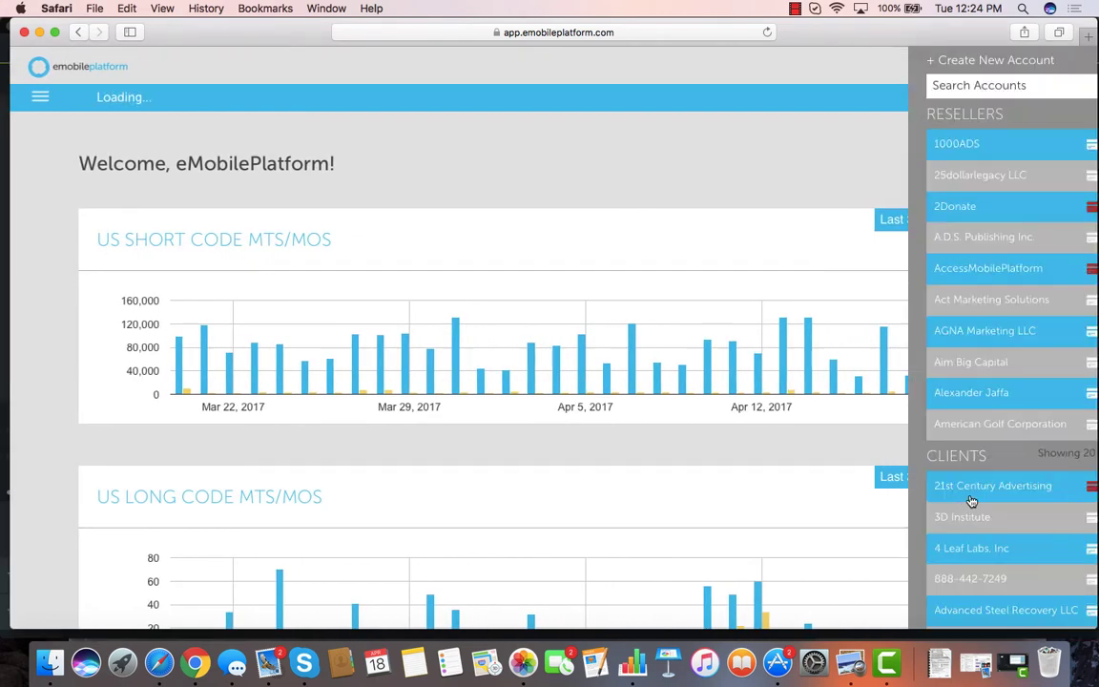
pyautogui.click(297, 136)
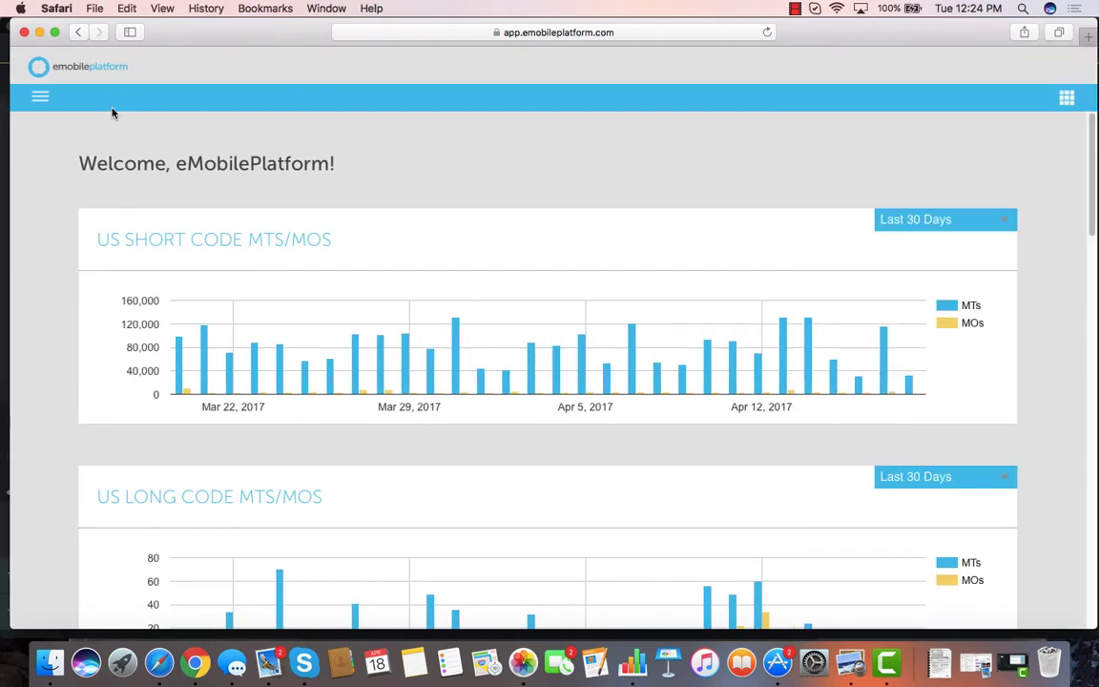
# - Open the Messaging section's list of user keywords
pyautogui.click(40, 96)
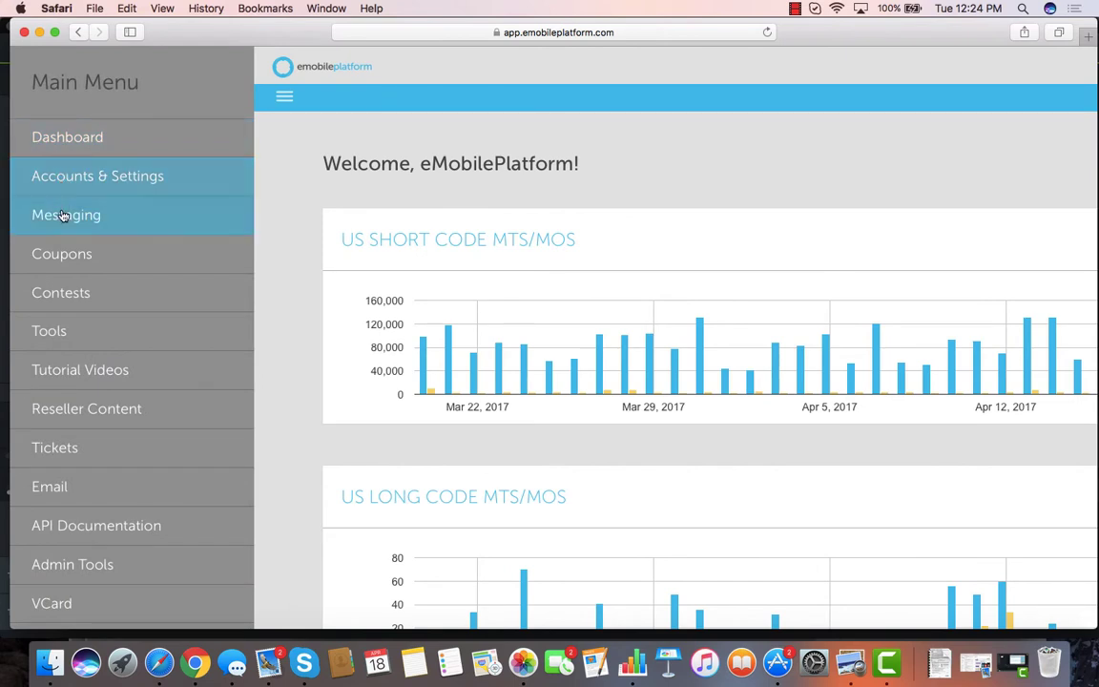
pyautogui.click(62, 216)
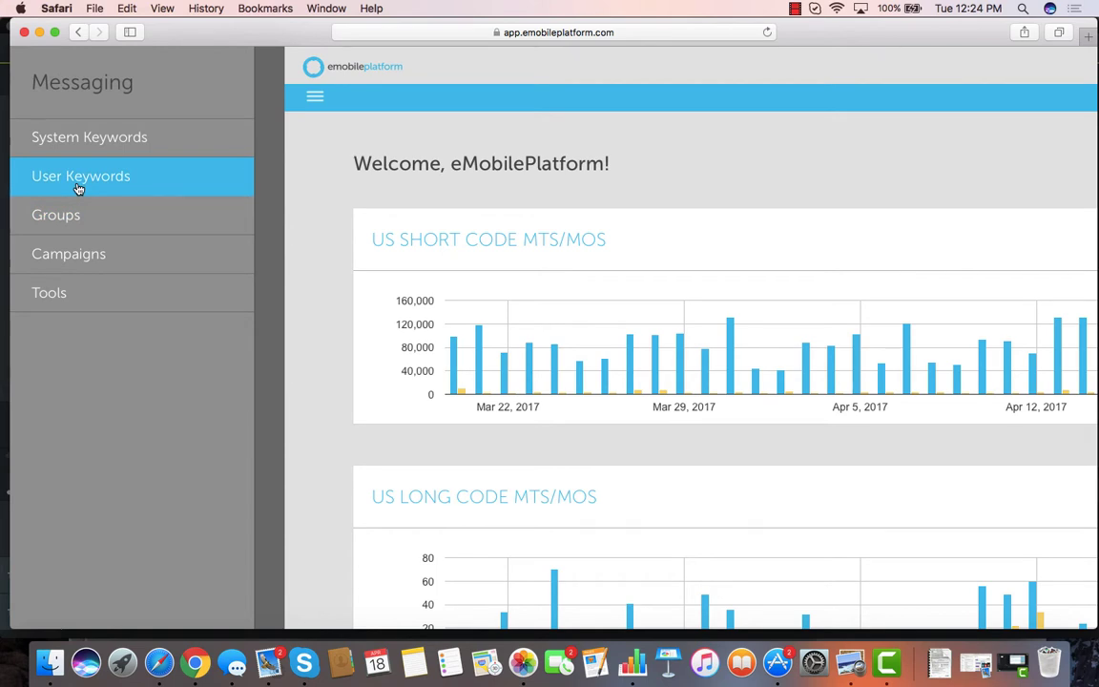
pyautogui.click(78, 187)
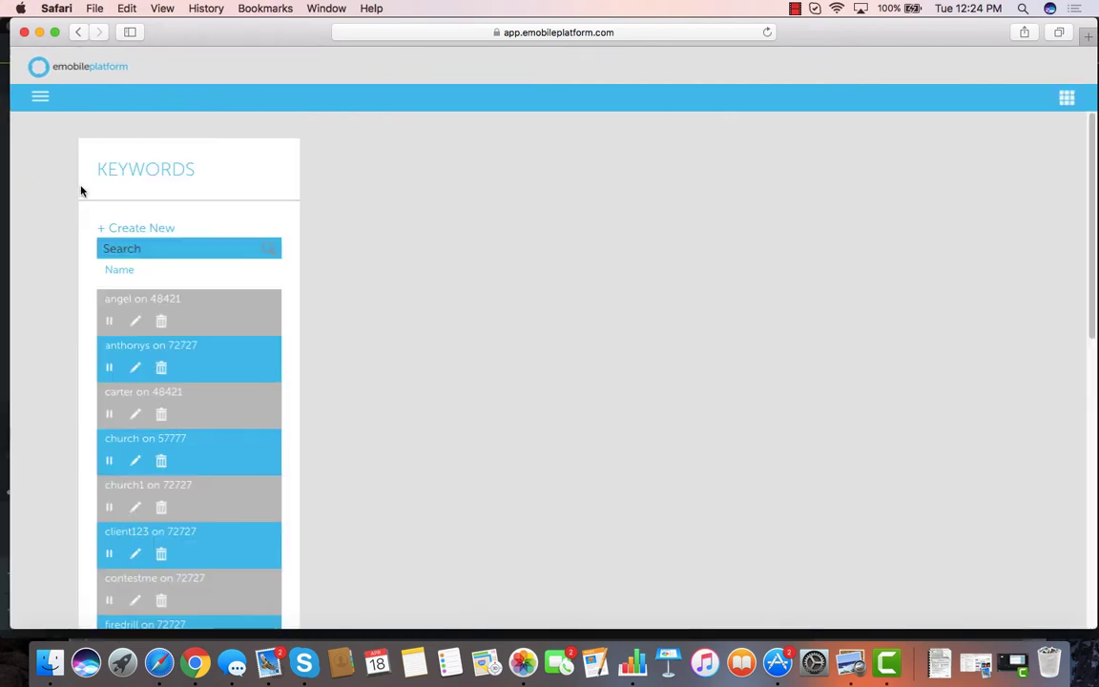
# - Open a blank new-keyword form and review its keyword, response, callback, coupon and contest fields
pyautogui.click(135, 229)
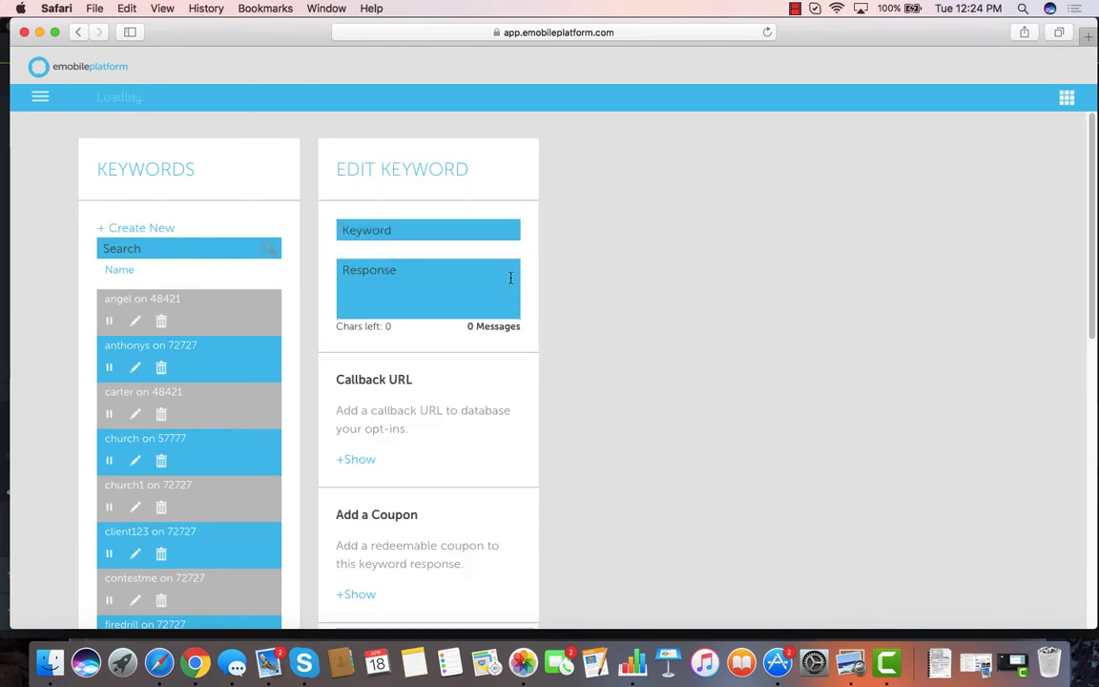
pyautogui.click(422, 232)
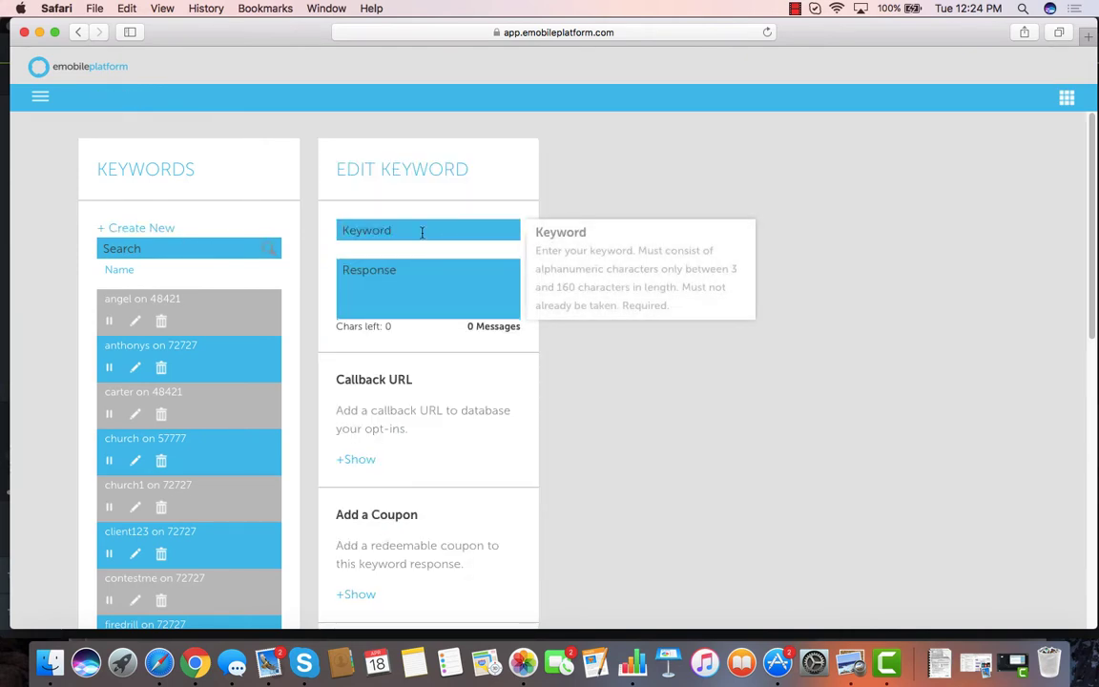
pyautogui.click(384, 282)
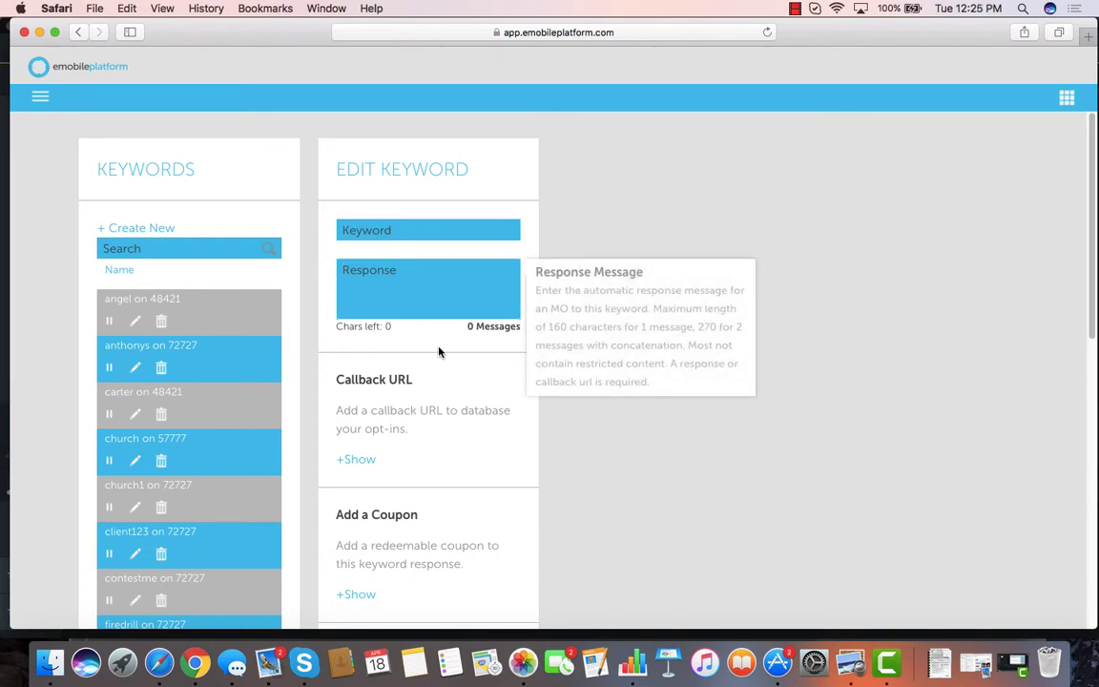
pyautogui.scroll(-5, 438, 352)
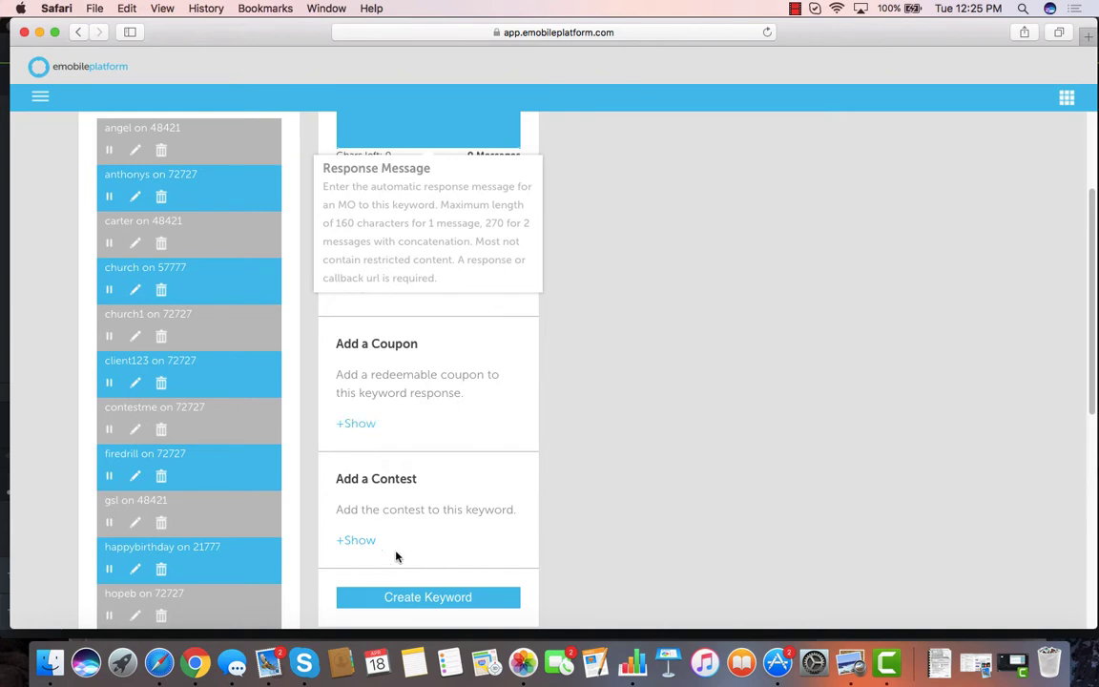
pyautogui.scroll(-1, 410, 552)
pyautogui.scroll(5, 421, 547)
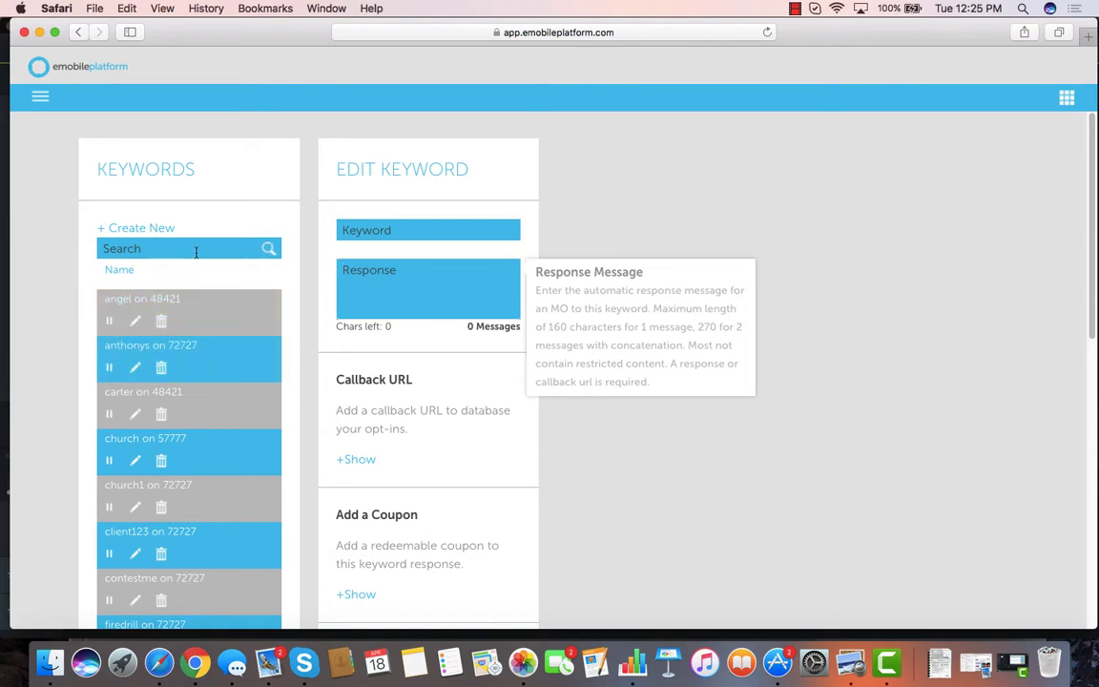
# - Open the angel keyword on 48421 for editing and try to generate its web opt-in form code without a redirect URL
pyautogui.click(136, 324)
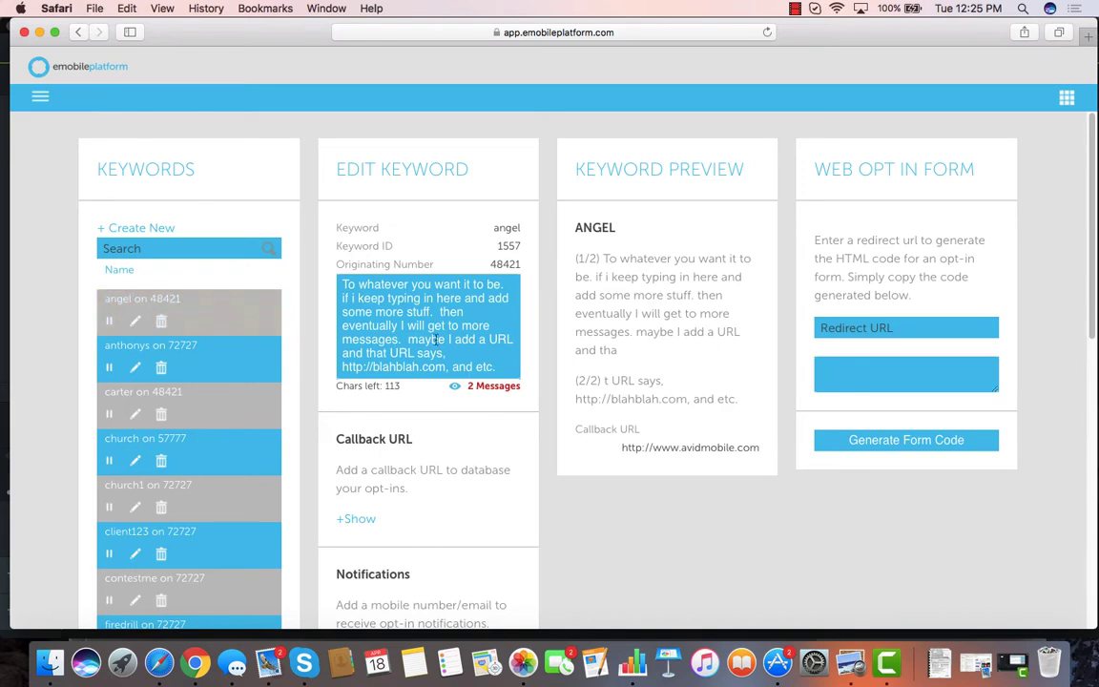
pyautogui.scroll(-2, 454, 331)
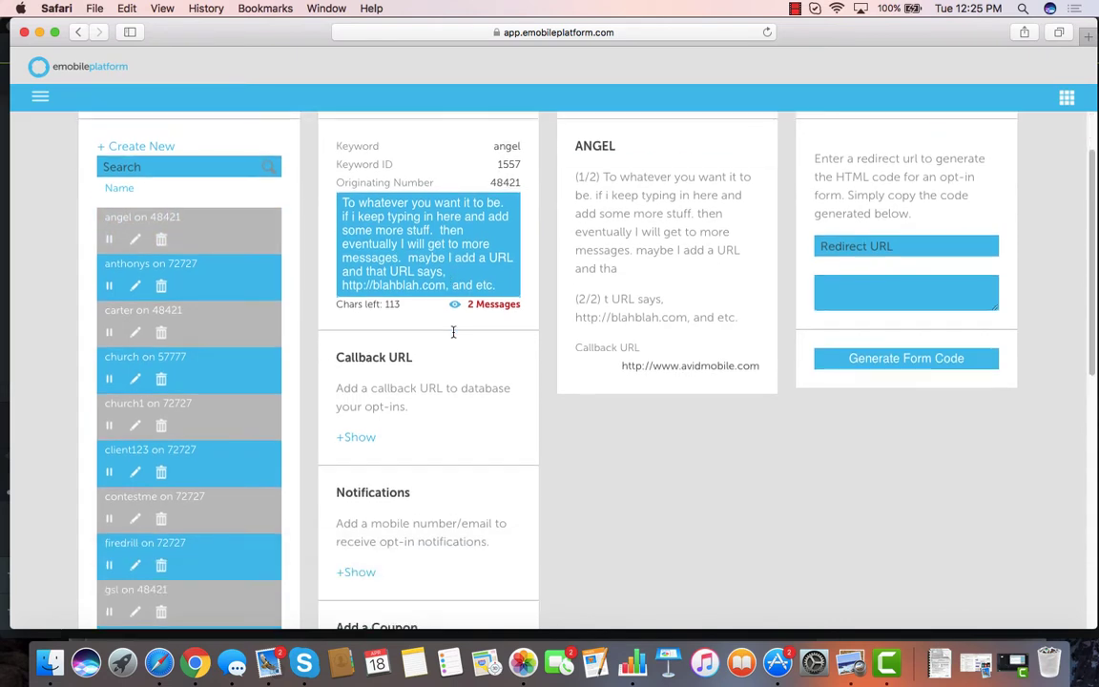
pyautogui.scroll(2, 910, 281)
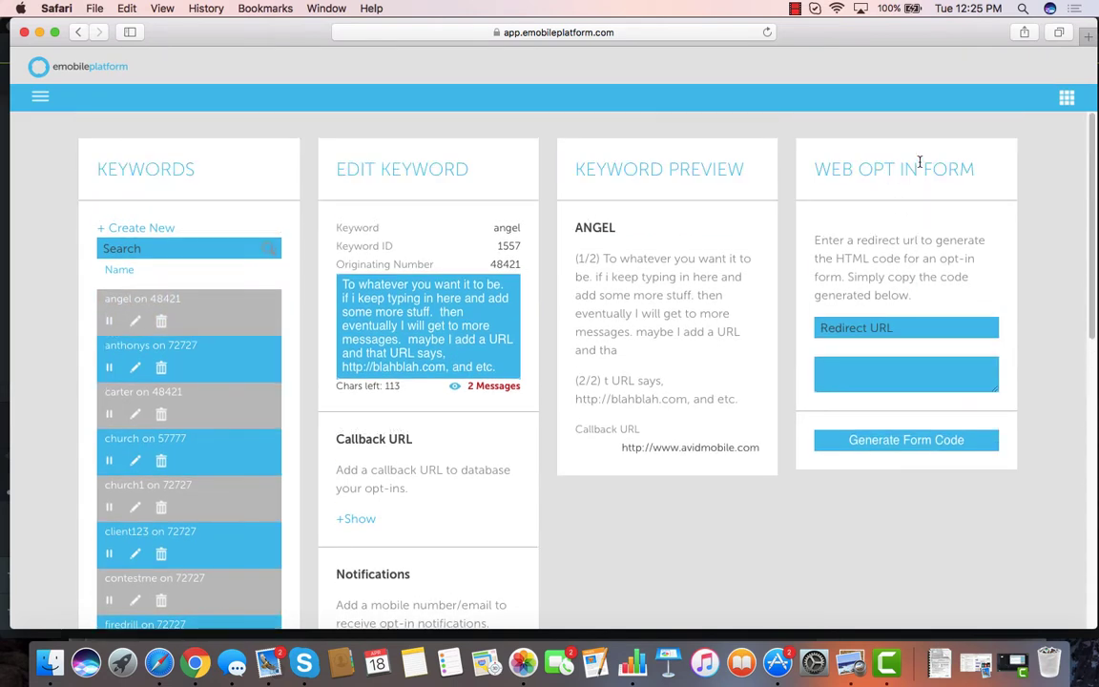
pyautogui.click(898, 443)
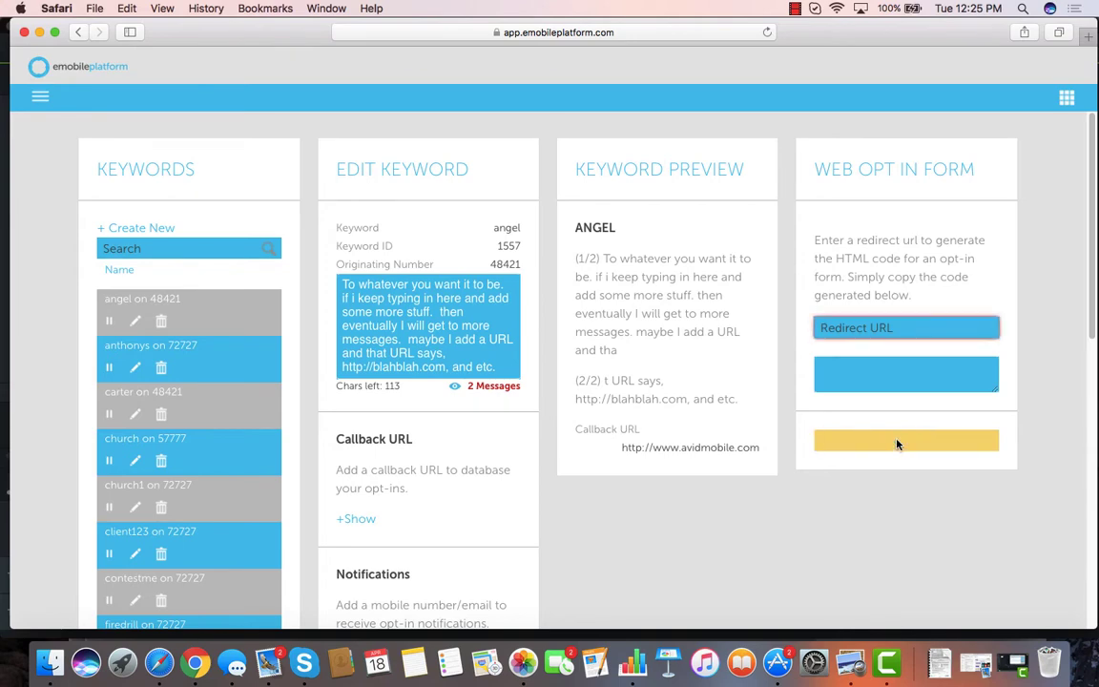
# - Expand the angel keyword's notification settings and review the options for adding a mobile number or email
pyautogui.scroll(-2, 537, 502)
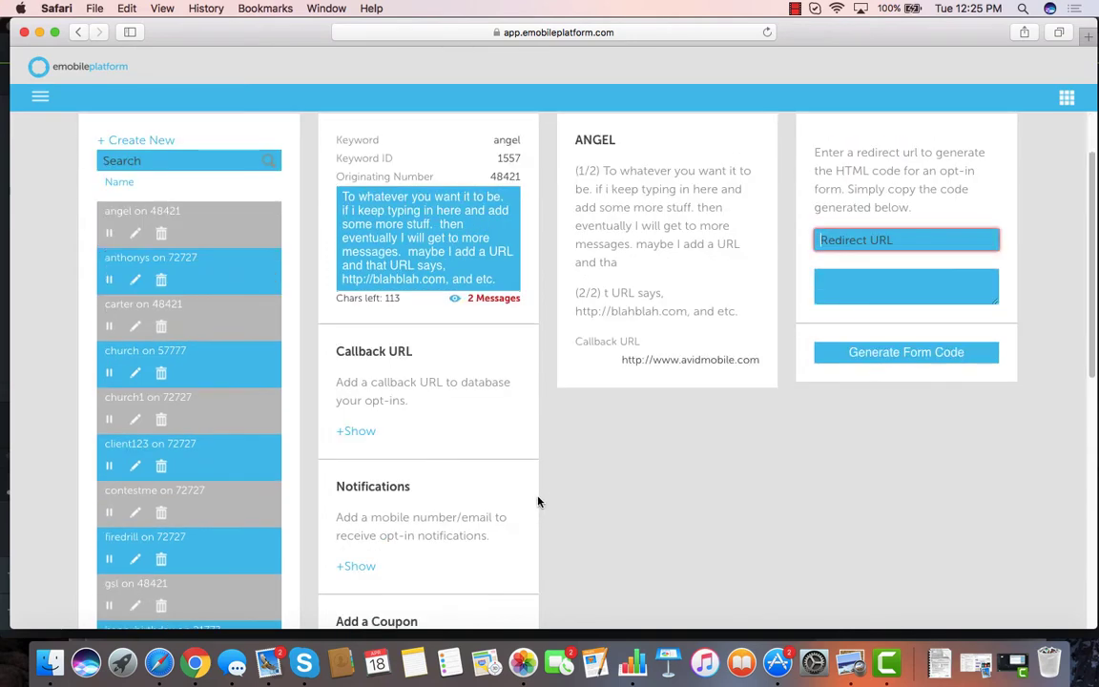
pyautogui.scroll(-2, 537, 502)
pyautogui.click(360, 468)
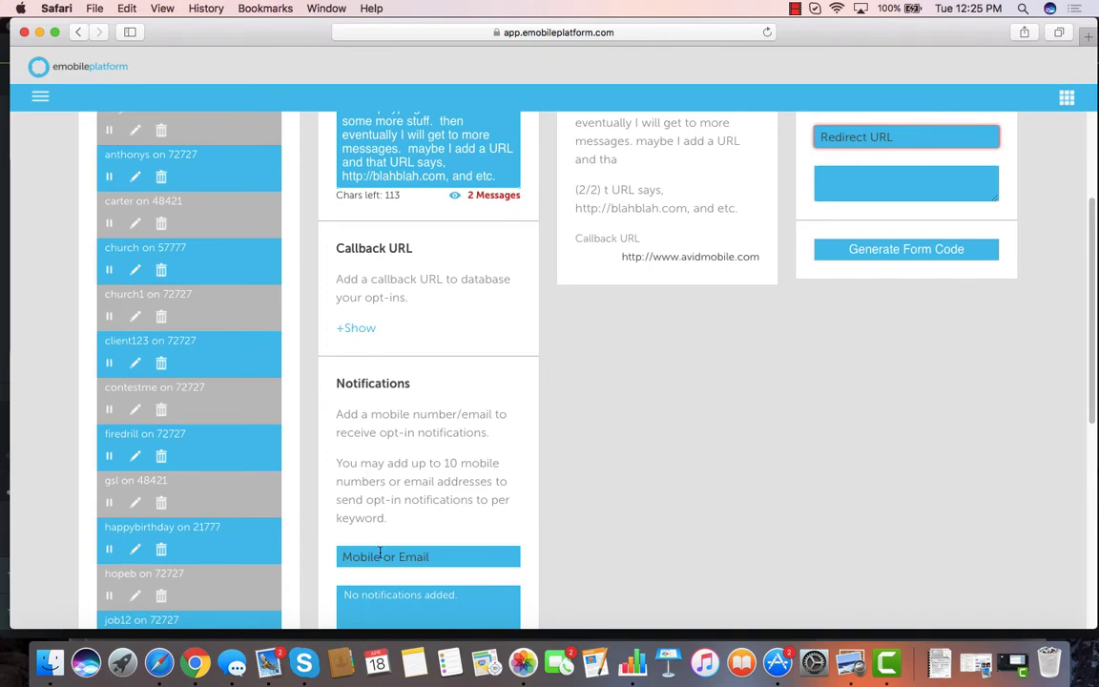
pyautogui.scroll(4, 380, 554)
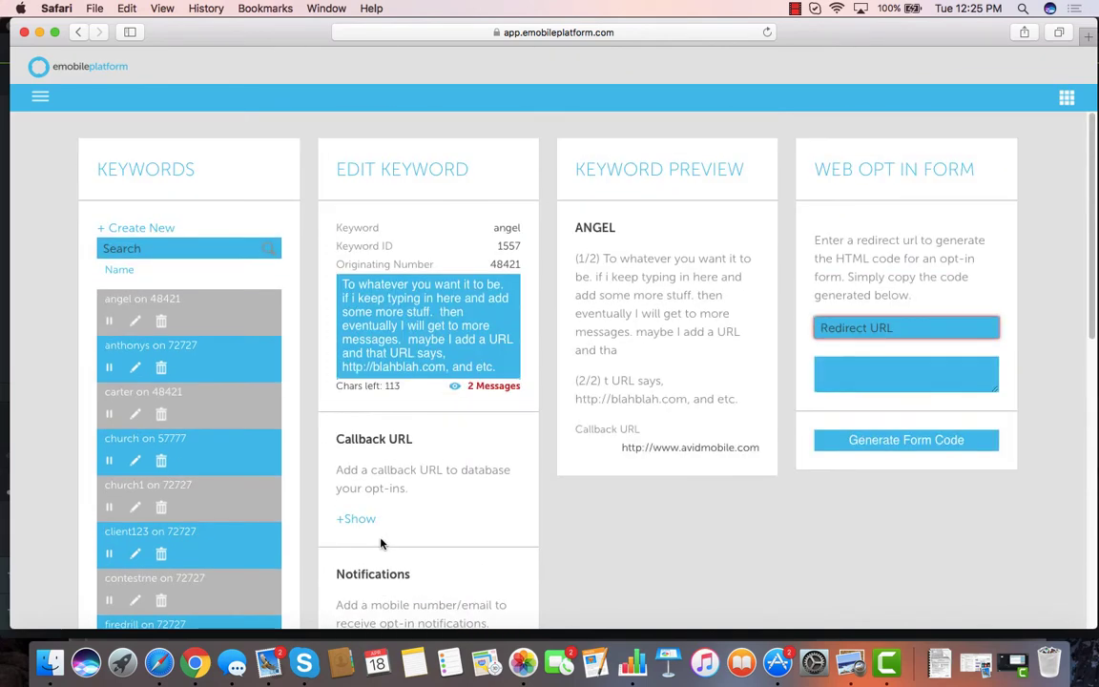
# - Create a new scheduled message under the Messaging campaigns and name it 4/17
pyautogui.click(42, 95)
pyautogui.click(65, 218)
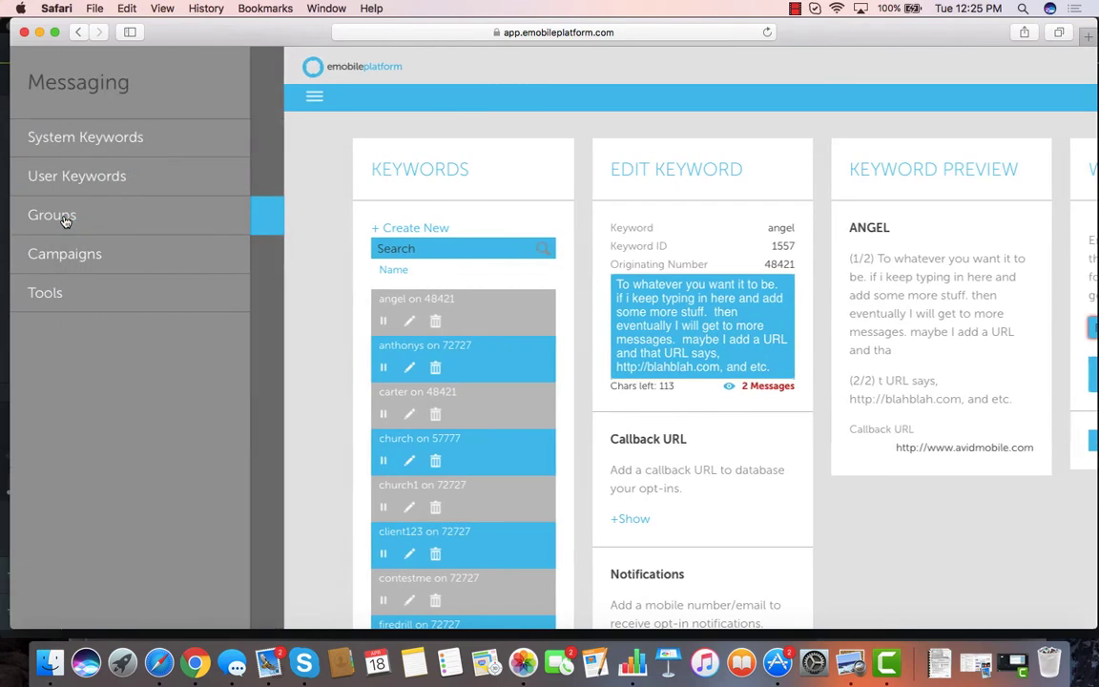
pyautogui.click(69, 257)
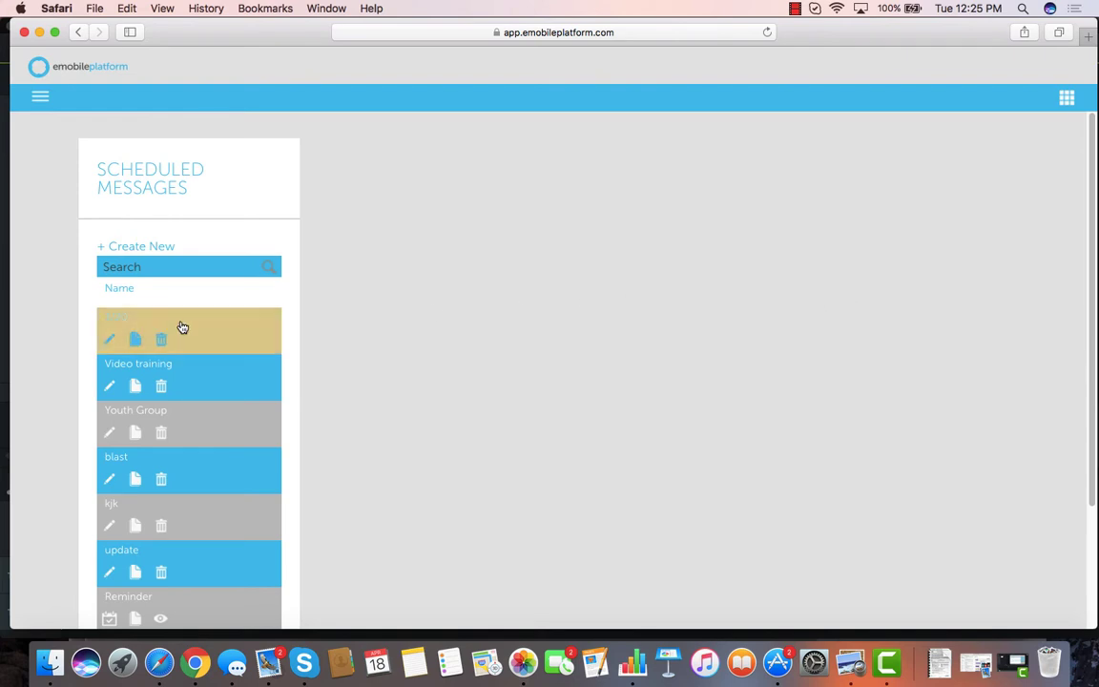
pyautogui.click(163, 256)
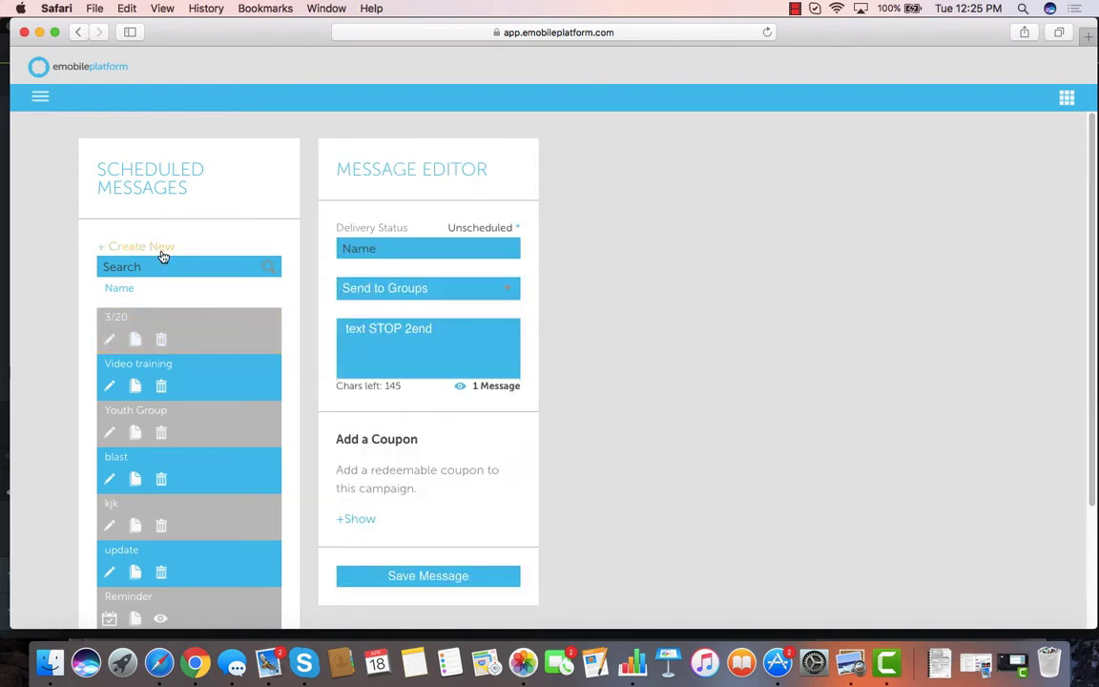
pyautogui.click(410, 252)
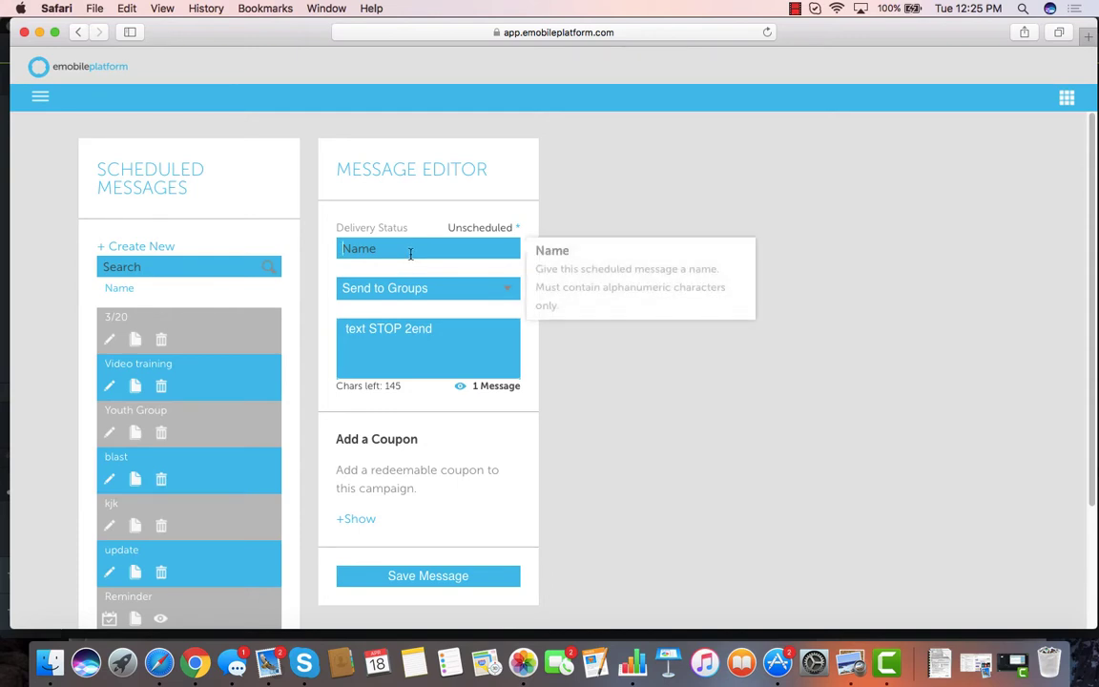
pyautogui.write('4/17')
# - Keep the message's delivery set to Send to Groups and enter "jkldsj aflkj deja slkdfj" before the opt-out text
pyautogui.click(414, 298)
pyautogui.click(412, 317)
pyautogui.click(402, 335)
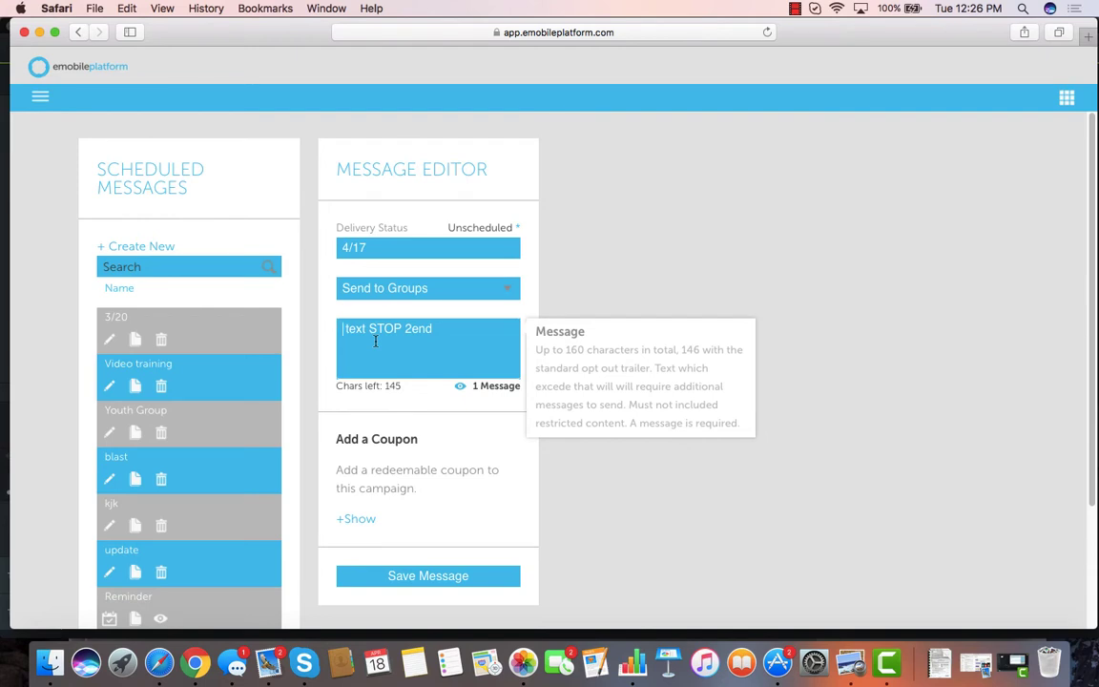
pyautogui.write('jkldsj afikj deja slkdfj')
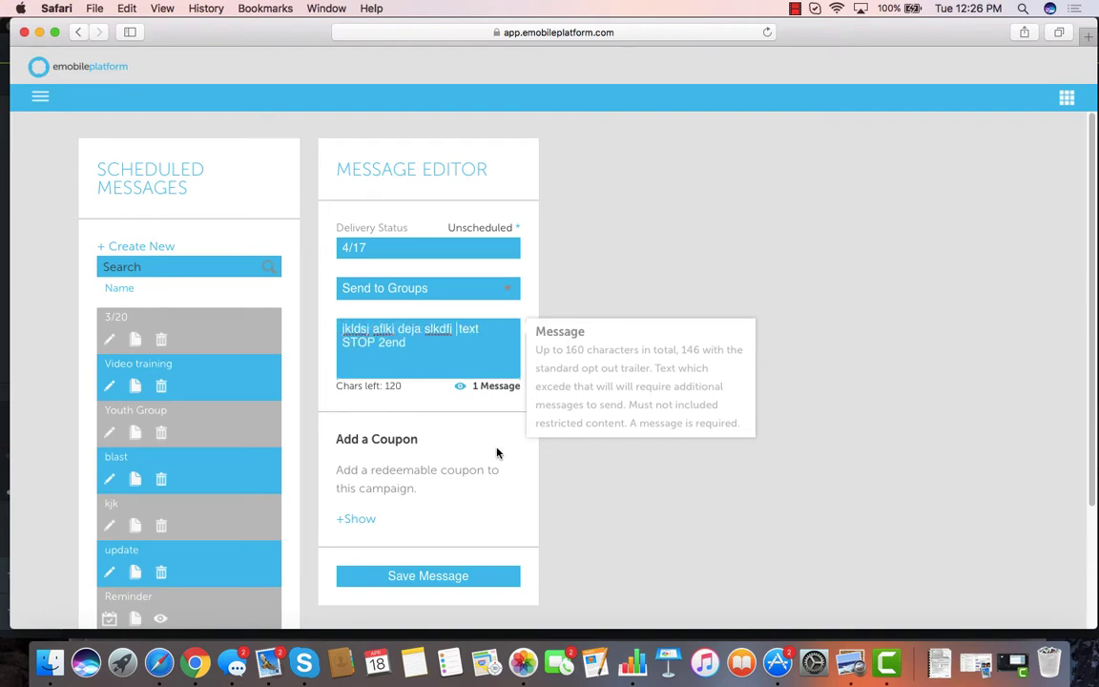
# - Add the Pizza coupon to the 4/17 message and save the message
pyautogui.click(372, 523)
pyautogui.scroll(-3, 410, 532)
pyautogui.click(415, 527)
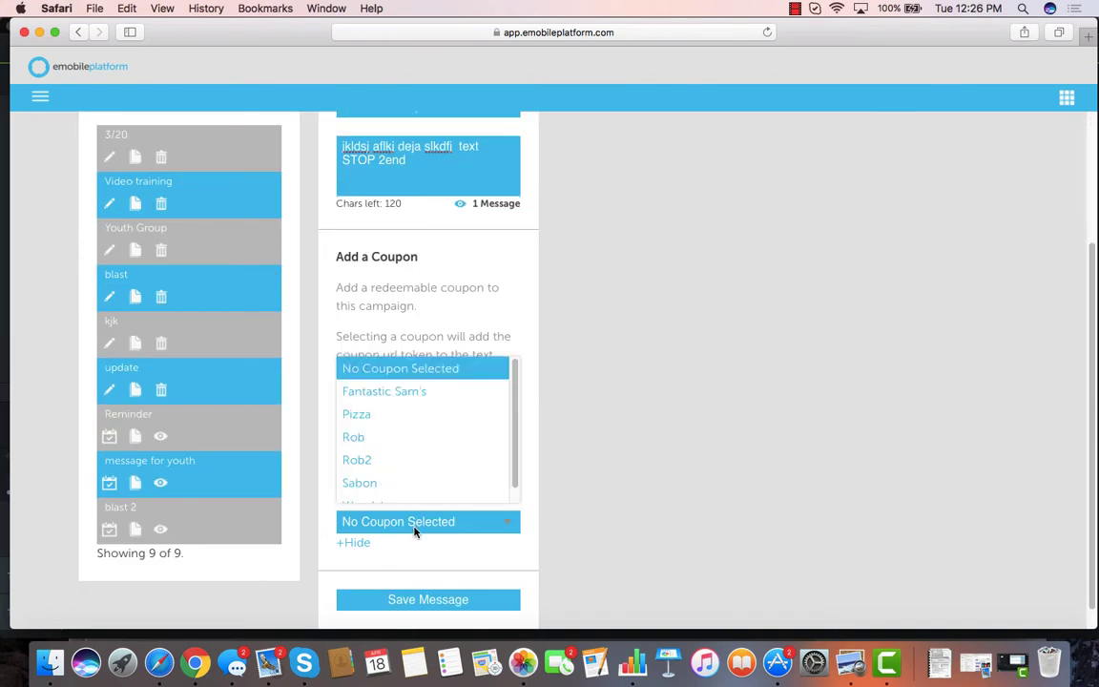
pyautogui.click(396, 416)
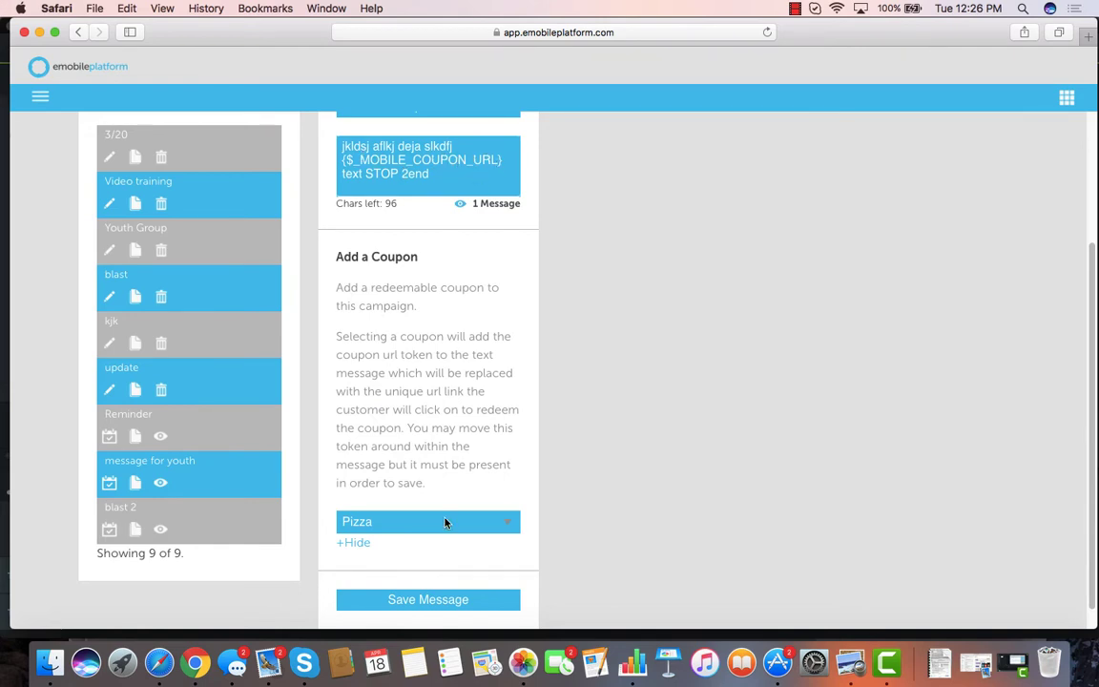
pyautogui.click(438, 609)
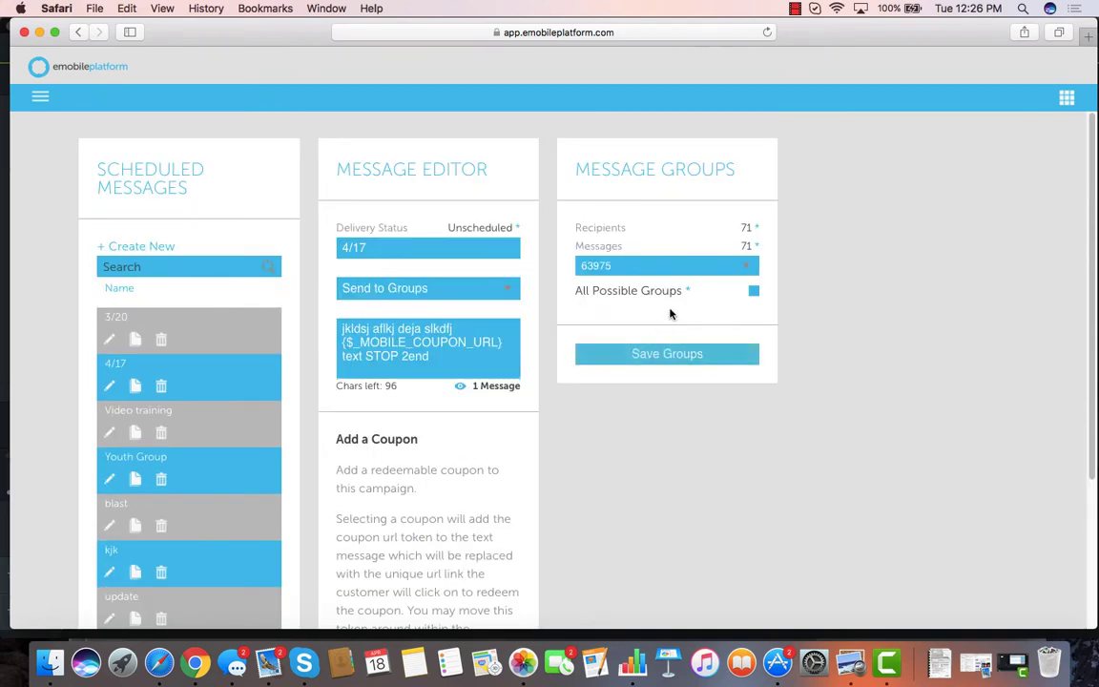
# - Limit the 4/17 message's recipients on 63975 from all possible groups to the 21777 products group and save the groups
pyautogui.click(753, 291)
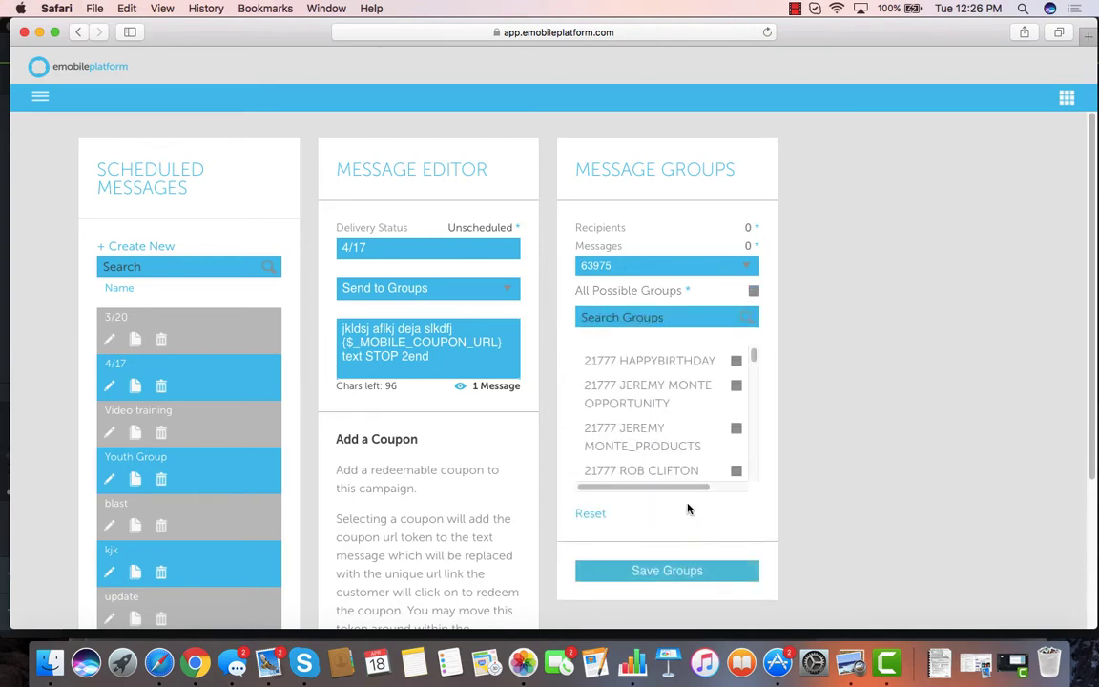
pyautogui.click(735, 429)
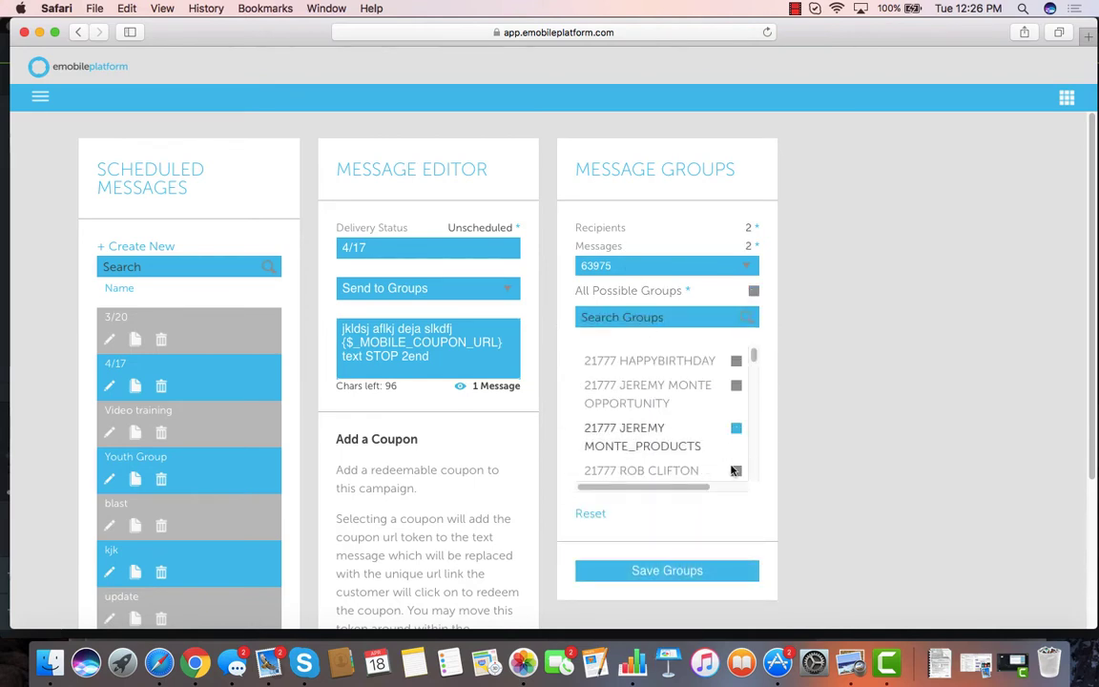
pyautogui.click(697, 573)
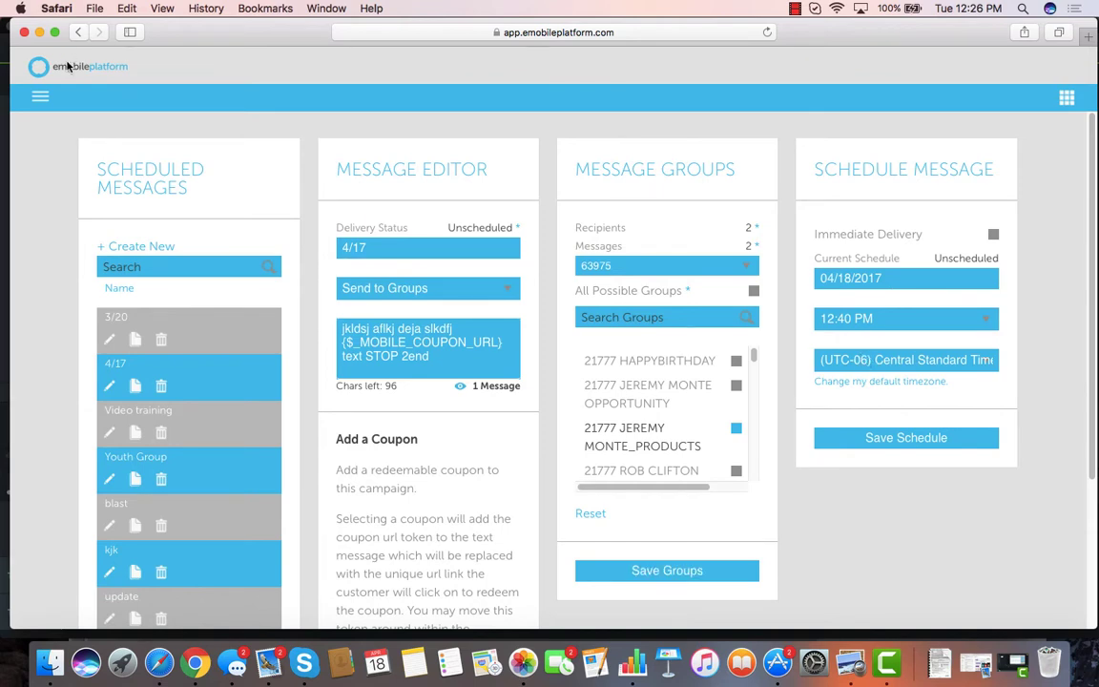
# - Open the Fantastic Sam's coupon for editing and set its logo size to 91%
pyautogui.click(40, 96)
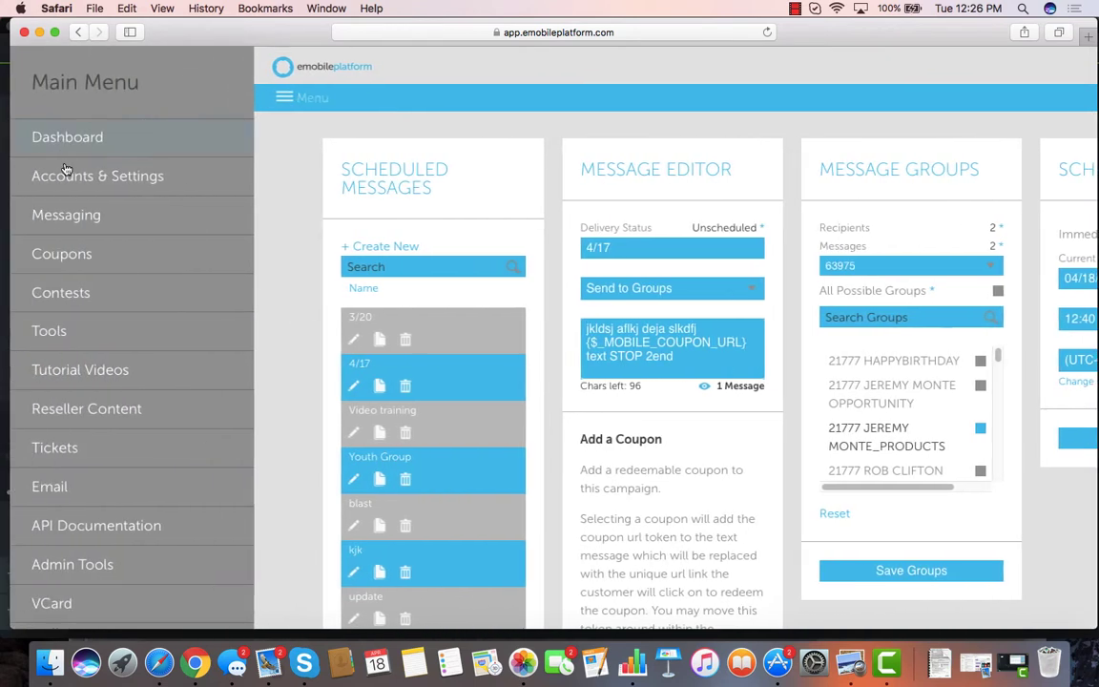
pyautogui.click(67, 255)
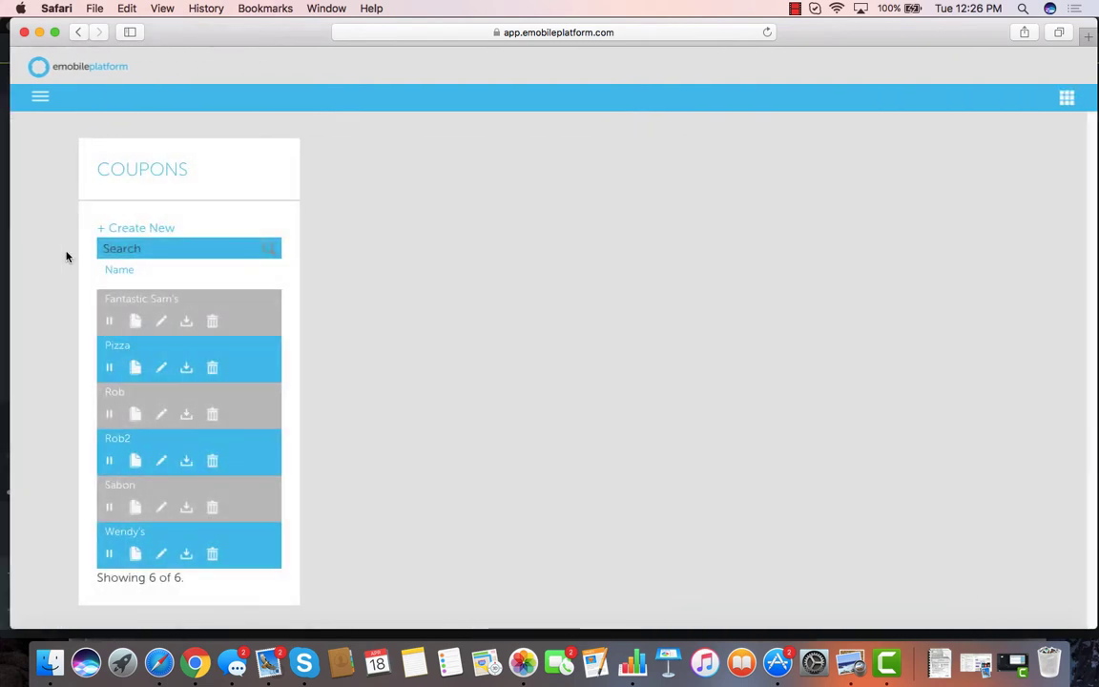
pyautogui.click(160, 321)
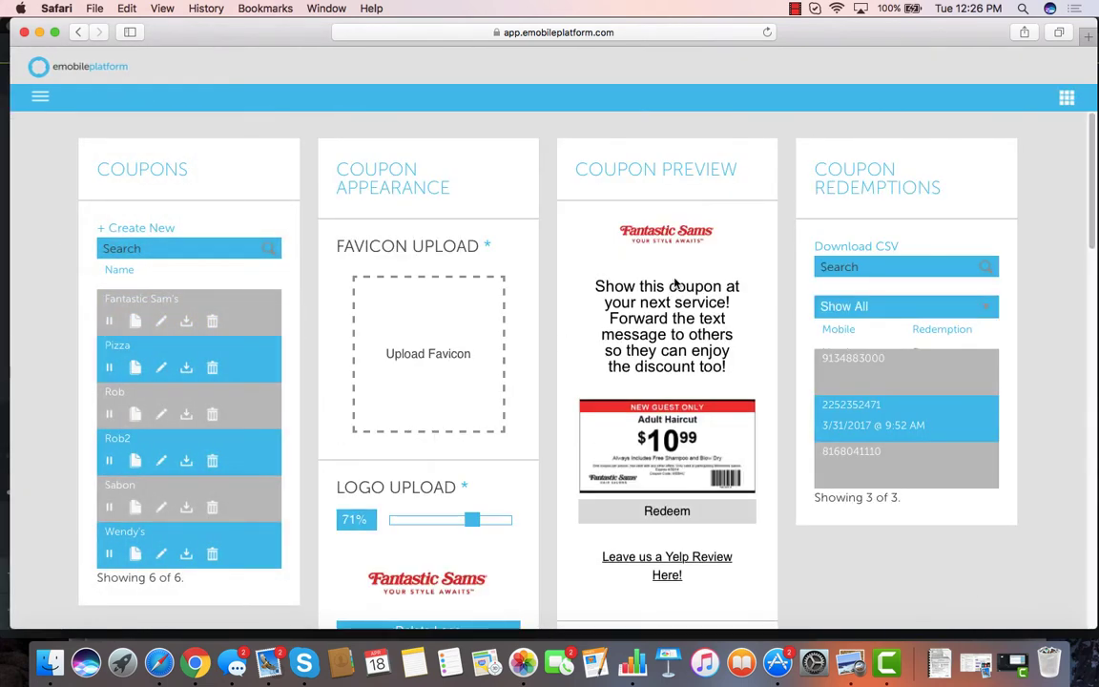
pyautogui.moveTo(472, 519); pyautogui.dragTo(499, 520)
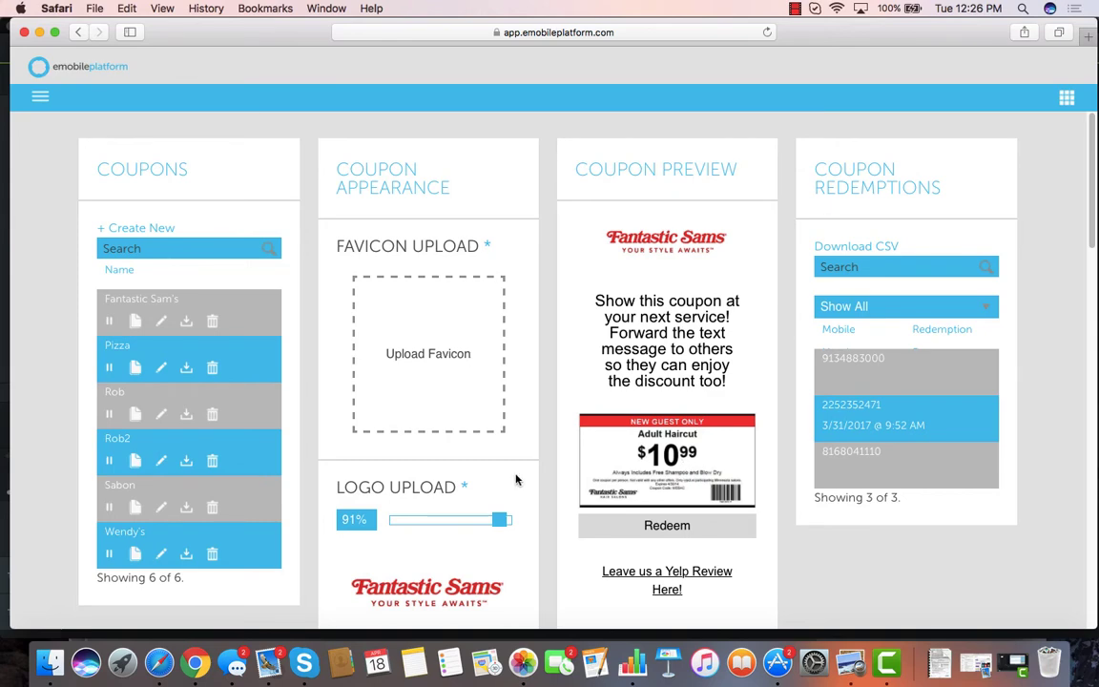
# - Set the Fantastic Sam's coupon's header font color to #952F09 and look over the remaining appearance settings and the preview
pyautogui.scroll(-1, 512, 476)
pyautogui.scroll(-5, 513, 474)
pyautogui.scroll(-6, 512, 474)
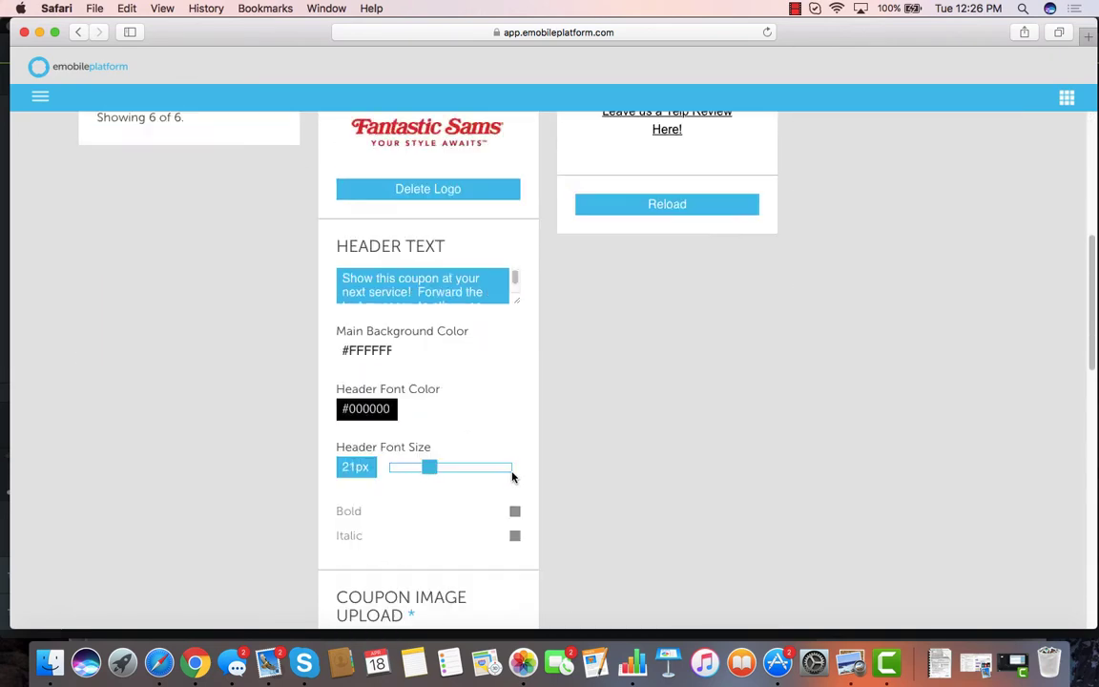
pyautogui.click(366, 409)
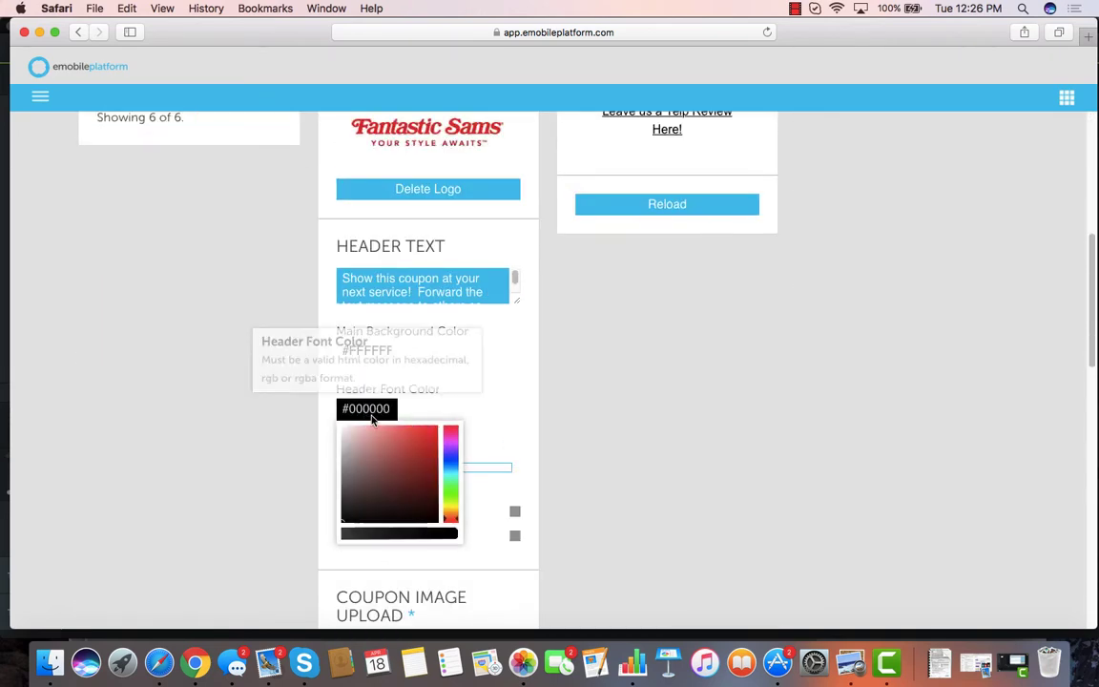
pyautogui.click(417, 439)
pyautogui.click(434, 466)
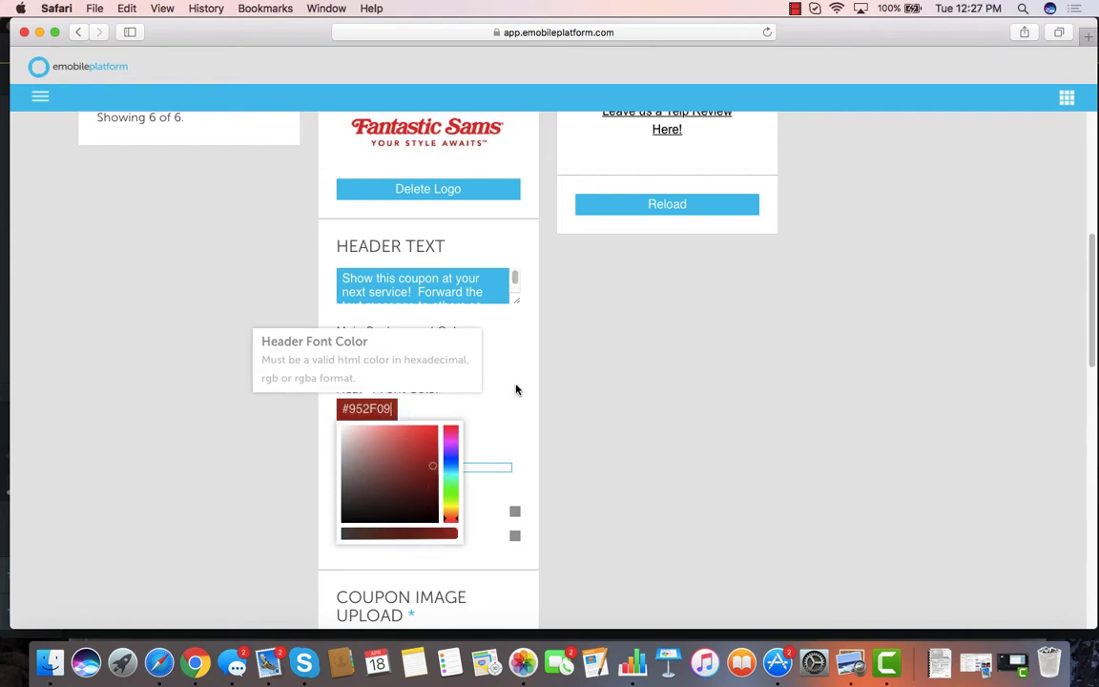
pyautogui.scroll(-10, 539, 411)
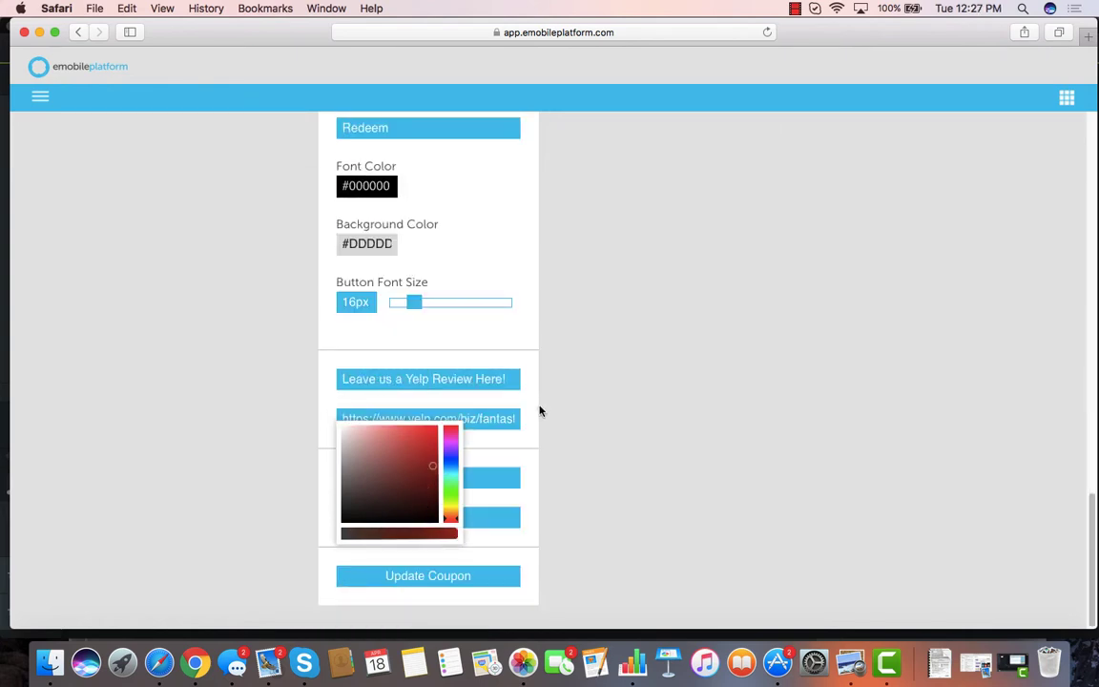
pyautogui.scroll(15, 539, 410)
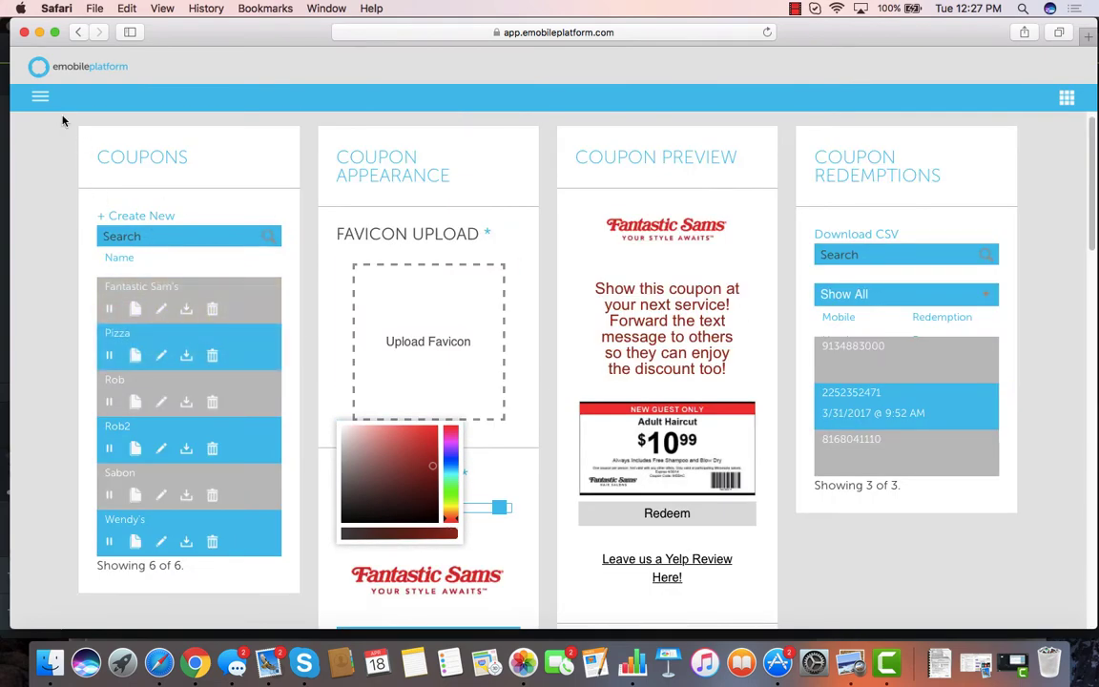
# - Open the first contest in the Contests list to view its responses, keywords and entries
pyautogui.click(40, 96)
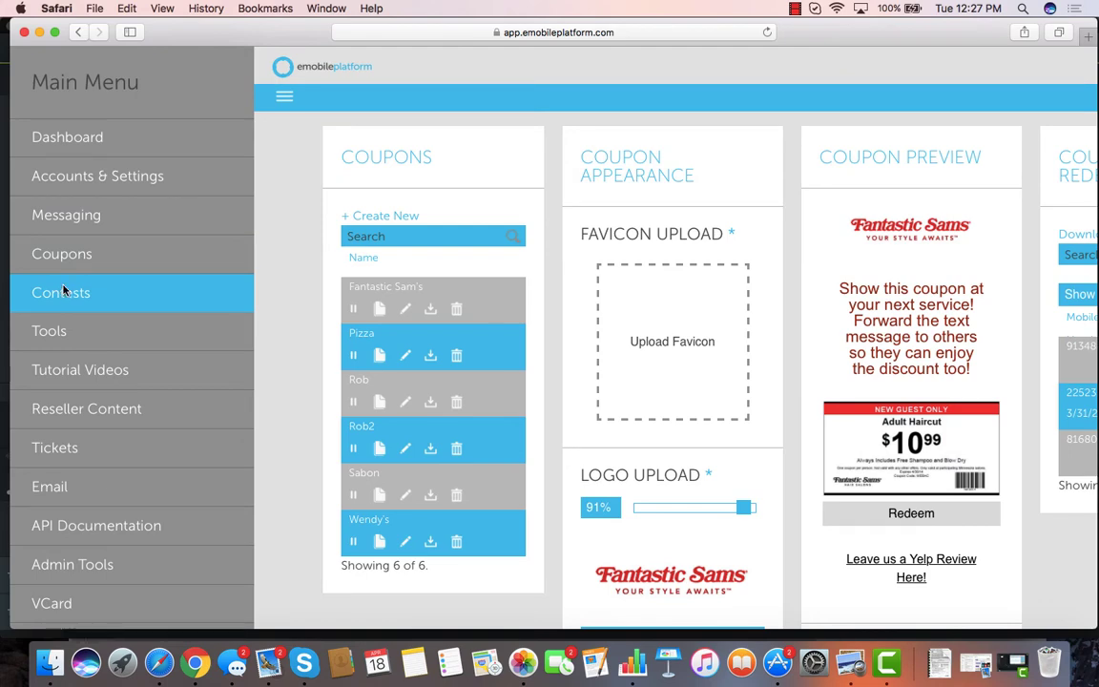
pyautogui.click(63, 290)
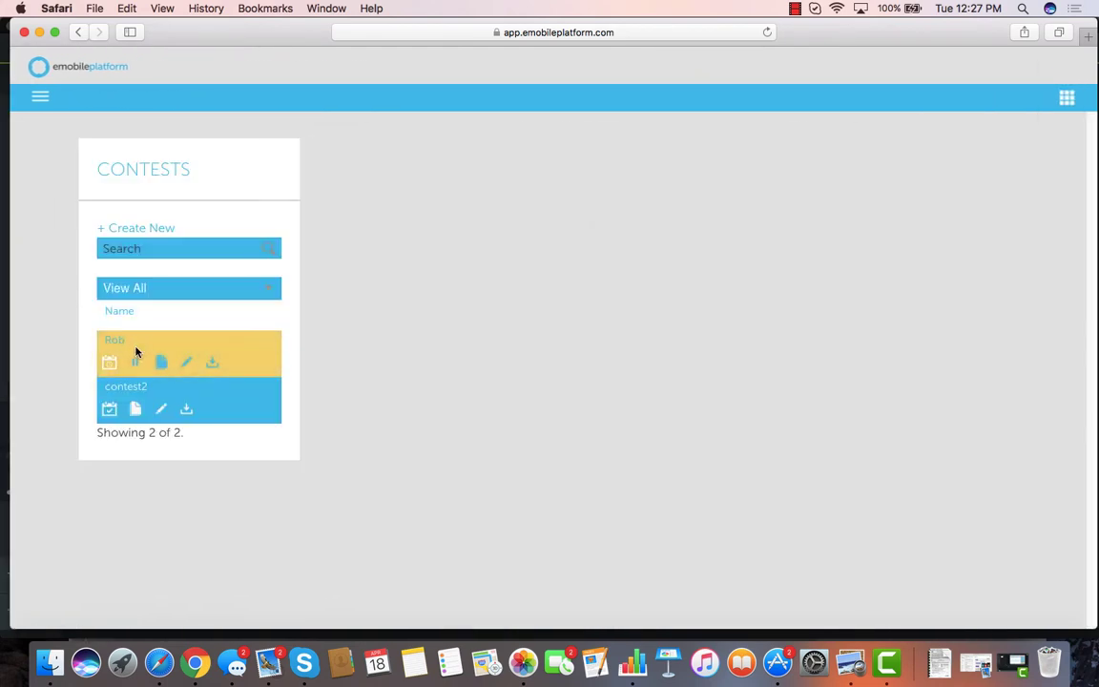
pyautogui.click(186, 366)
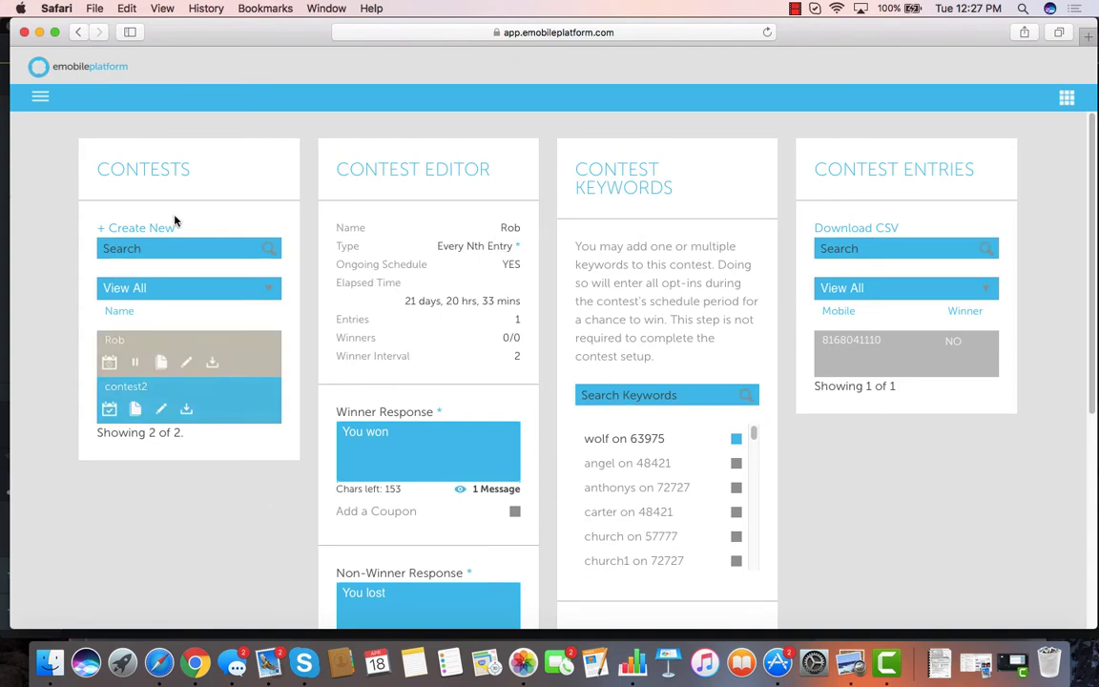
# - Open the Celsius Store 1 kiosk for editing in the Kiosk Creator
pyautogui.click(42, 97)
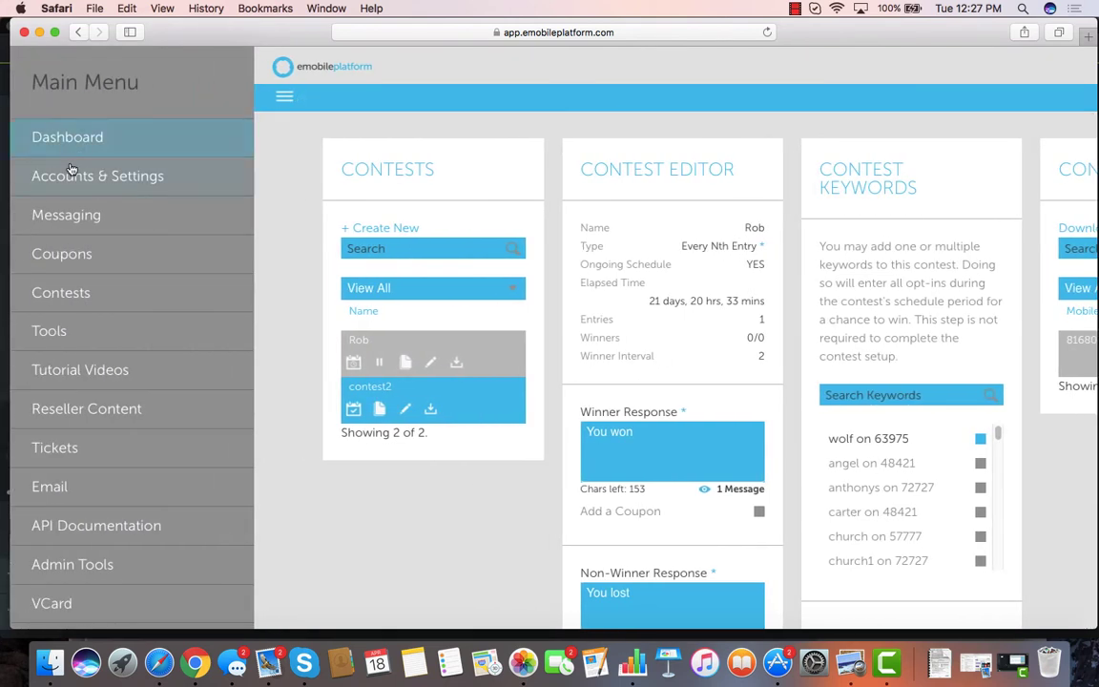
pyautogui.click(62, 345)
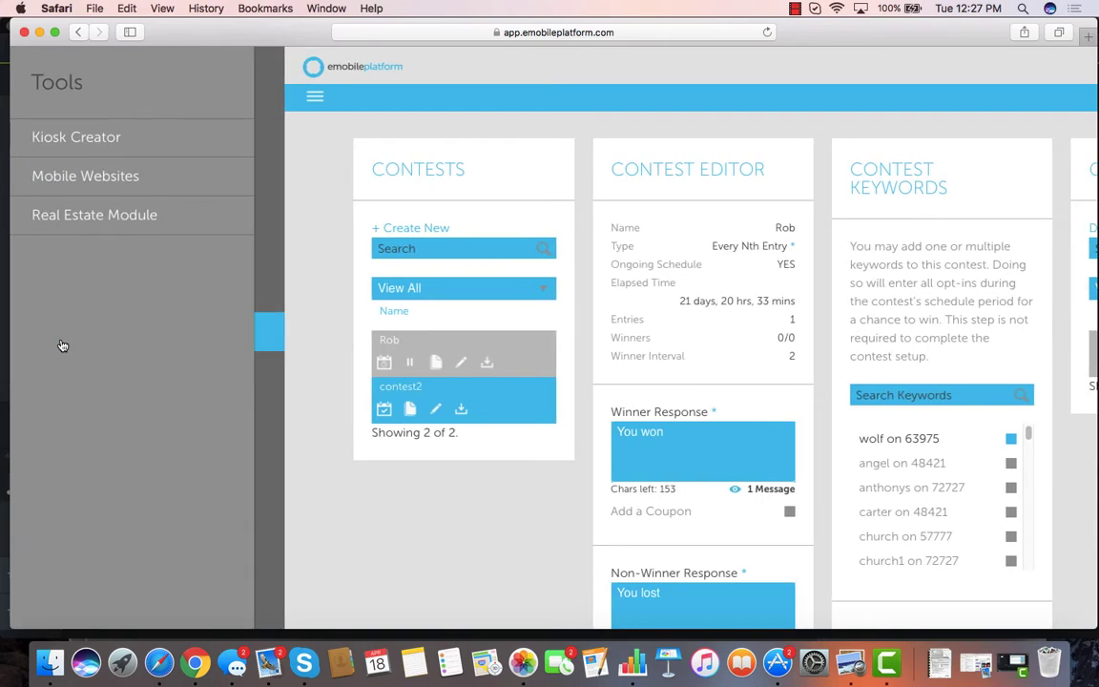
pyautogui.click(93, 138)
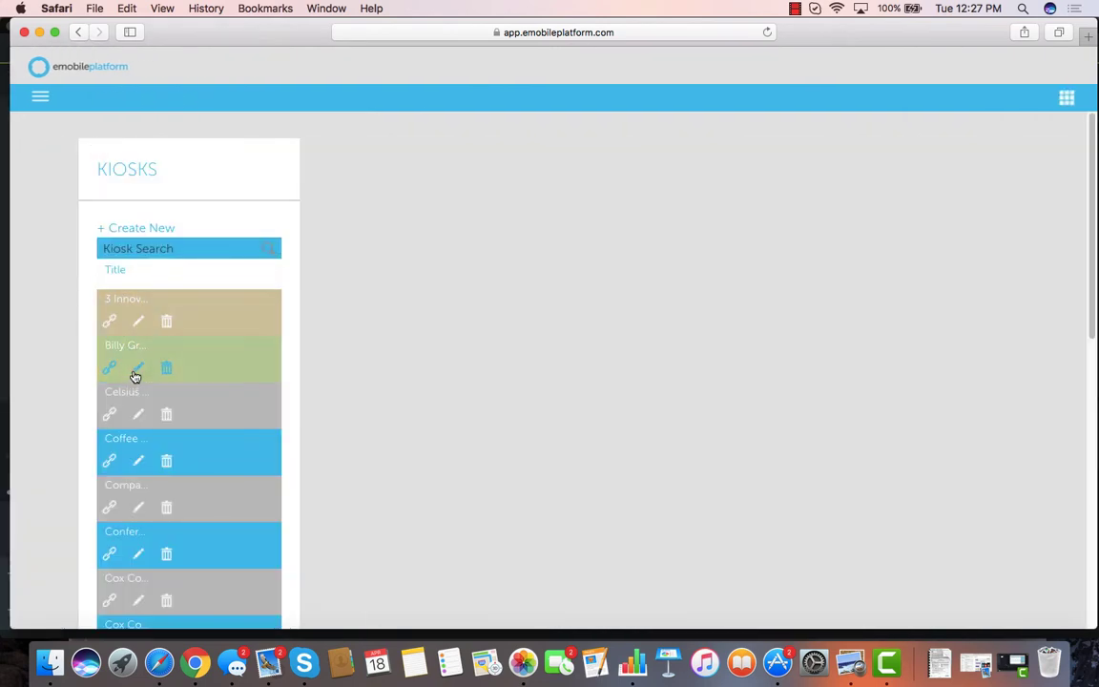
pyautogui.click(138, 414)
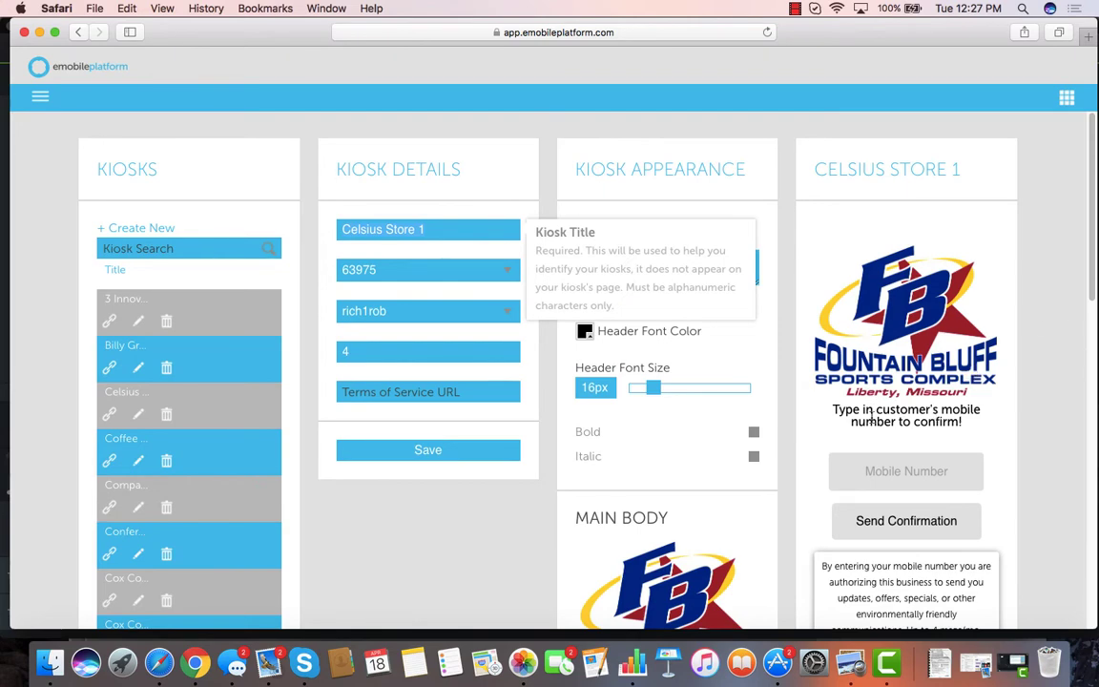
# - Review the Celsius Store 1 kiosk's appearance settings and preview, and display the shortened URL of the first kiosk in the list
pyautogui.scroll(-8, 739, 410)
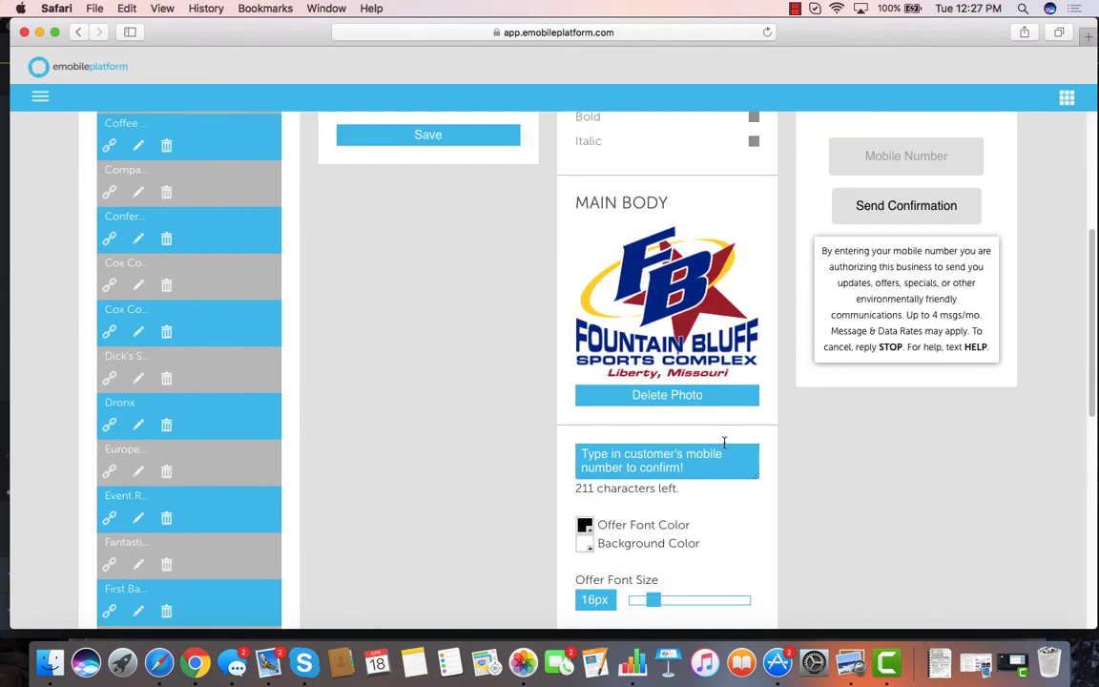
pyautogui.scroll(7, 718, 454)
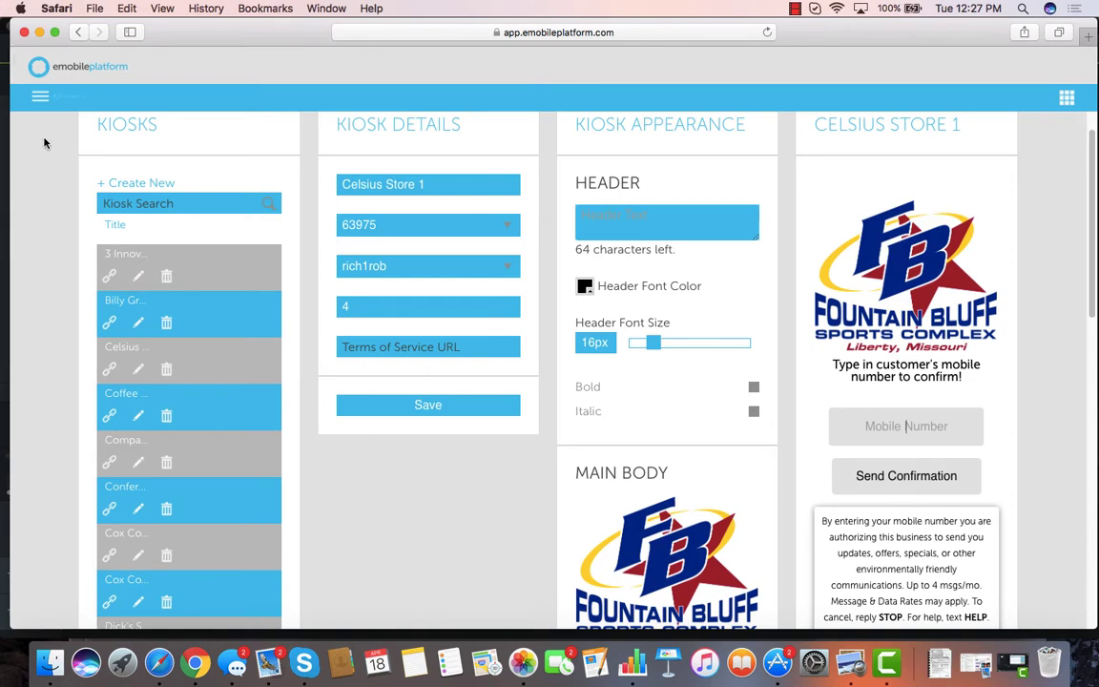
pyautogui.click(111, 277)
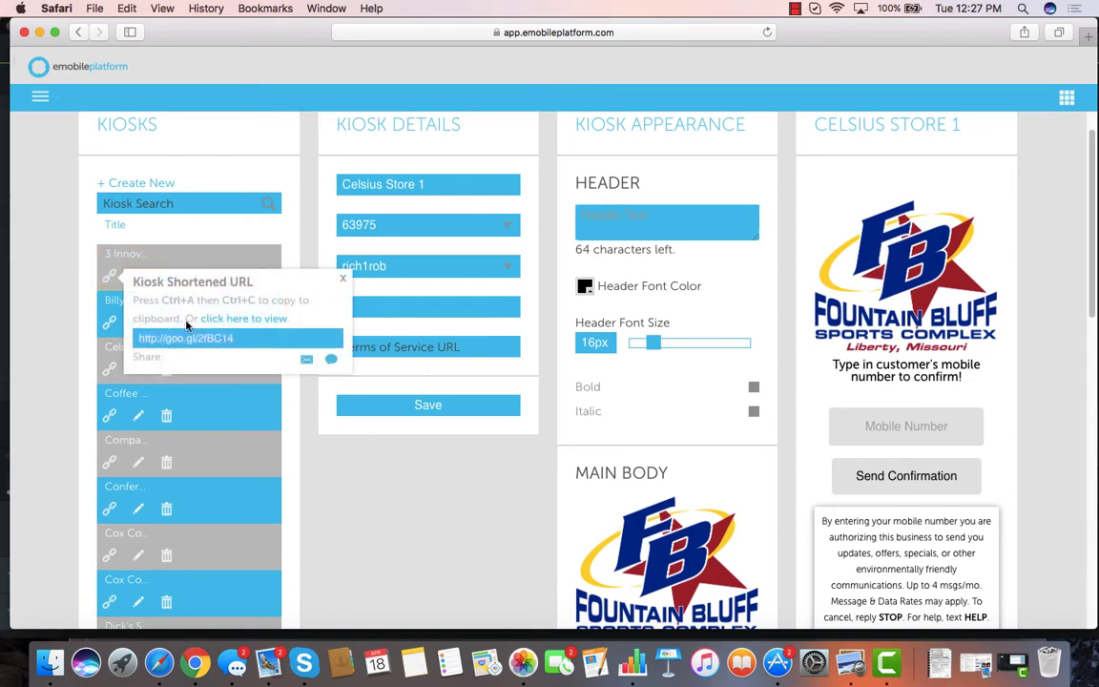
pyautogui.click(142, 340)
# - Search the mobile websites for "breath" and open the Breakthrough site in the Mobile Site Editor
pyautogui.click(40, 95)
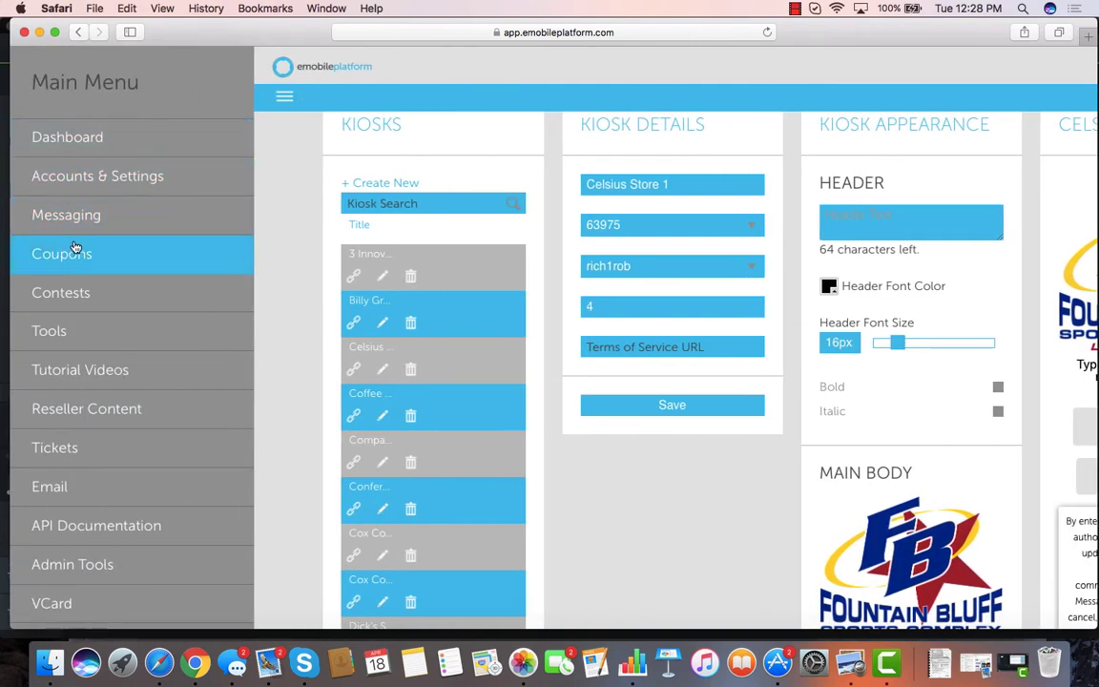
pyautogui.click(64, 327)
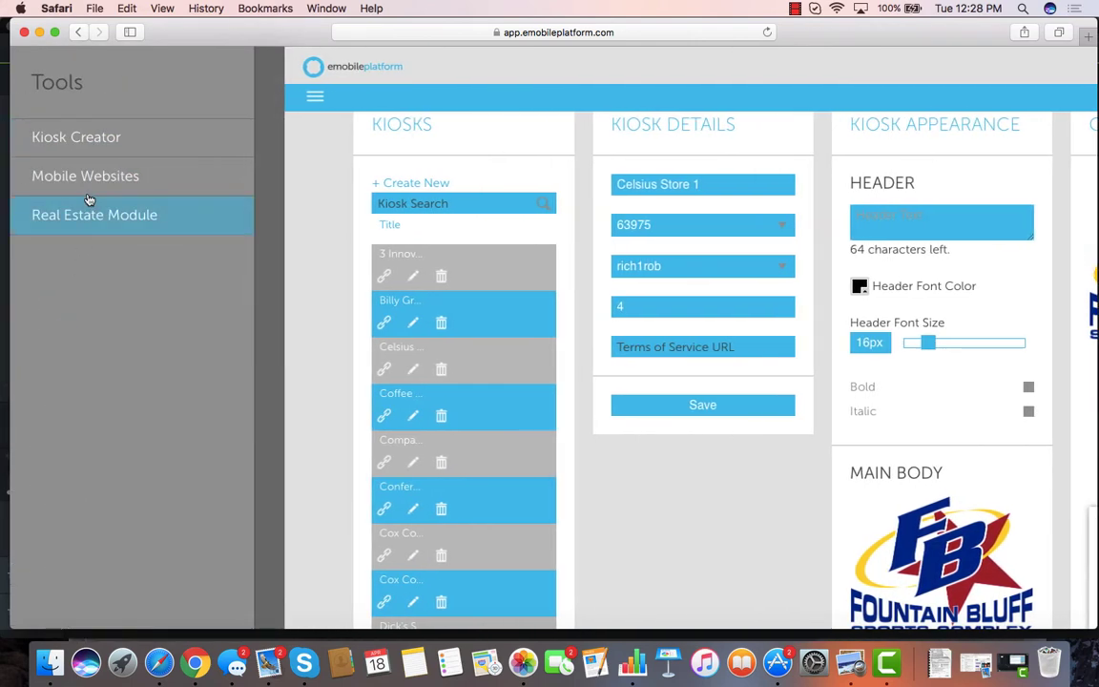
pyautogui.click(92, 185)
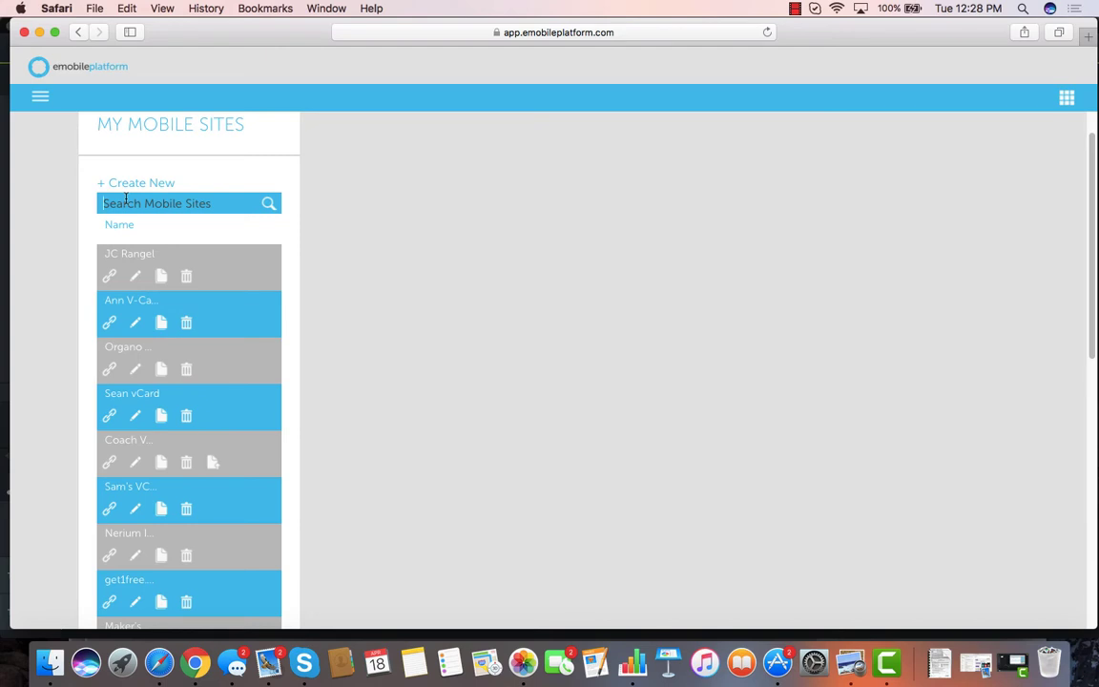
pyautogui.write('breath')
pyautogui.click(135, 324)
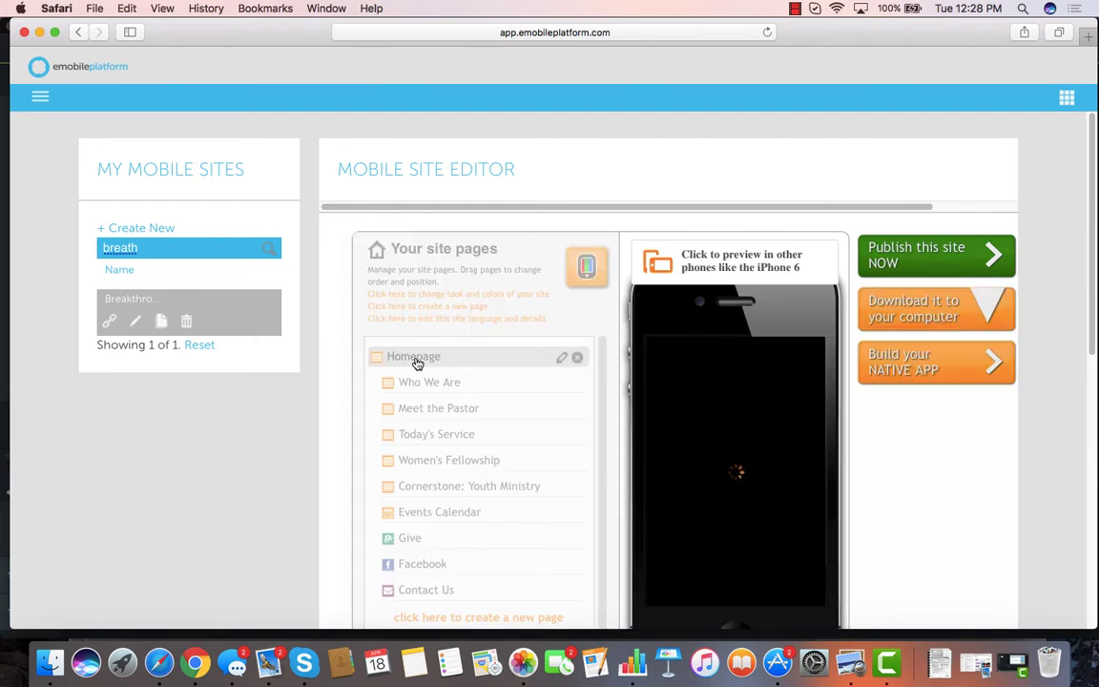
# - Open the Breakthrough site's Homepage for editing, check its content in the phone preview, and publish the site
pyautogui.click(417, 361)
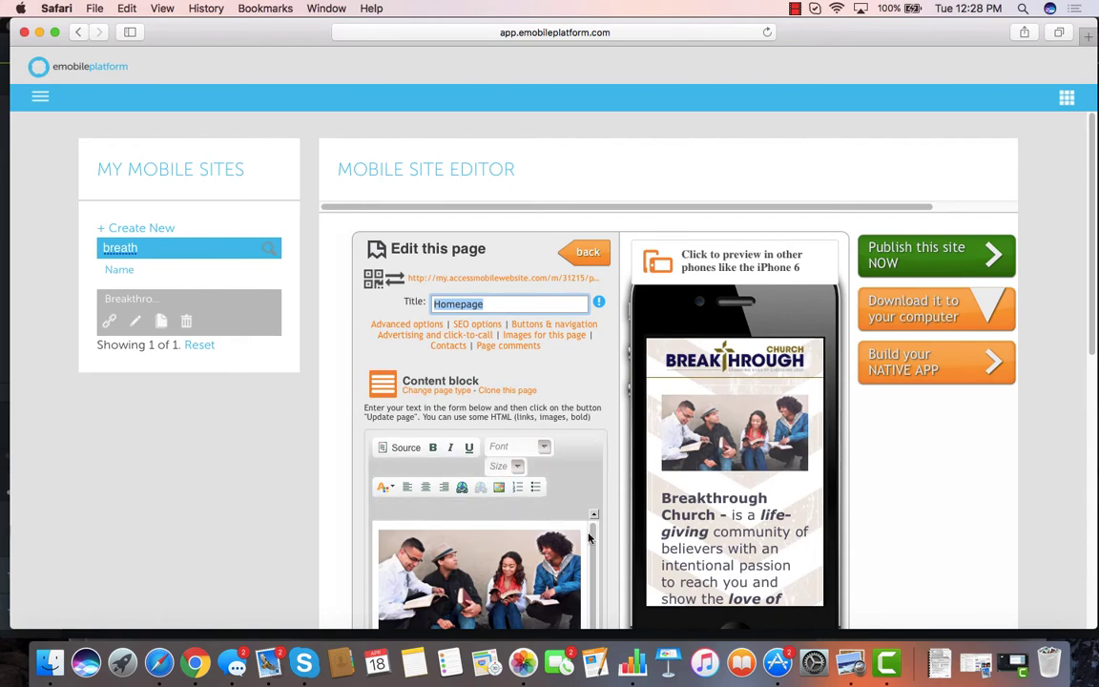
pyautogui.scroll(-1, 589, 539)
pyautogui.scroll(-5, 779, 528)
pyautogui.scroll(-3, 779, 527)
pyautogui.scroll(7, 779, 528)
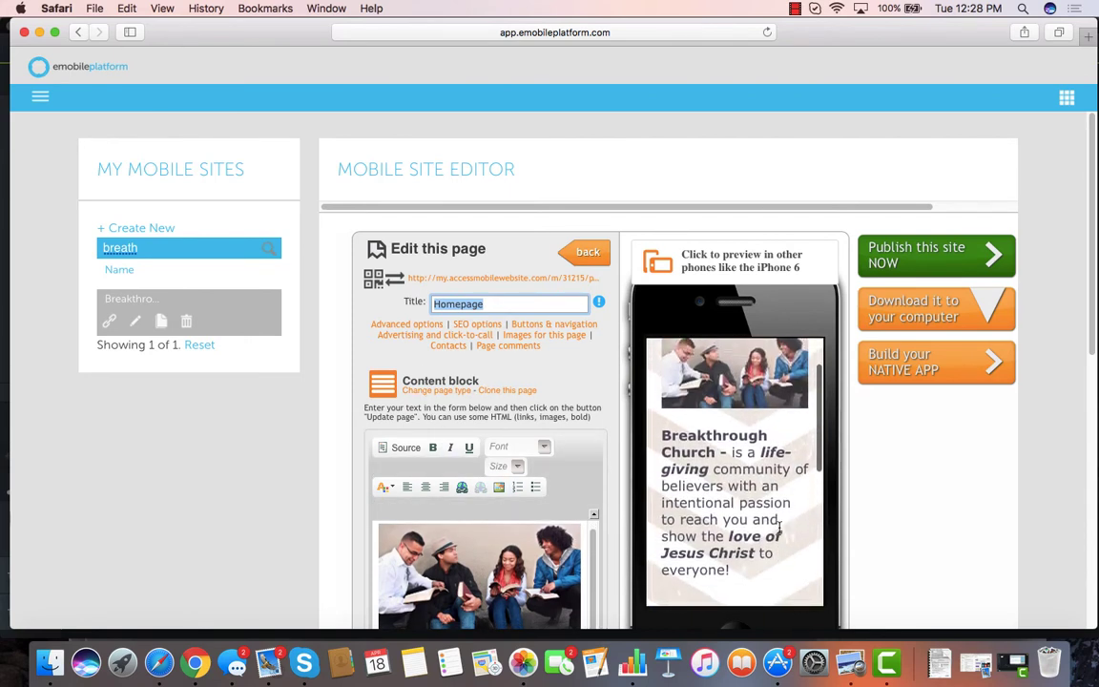
pyautogui.click(923, 270)
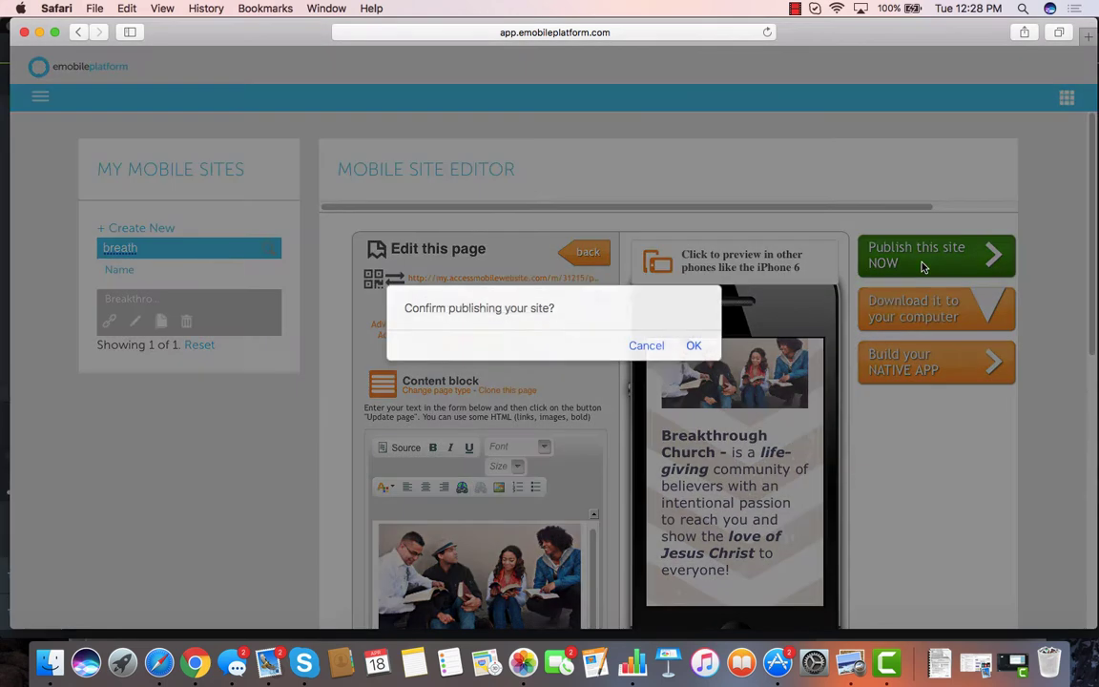
pyautogui.click(694, 348)
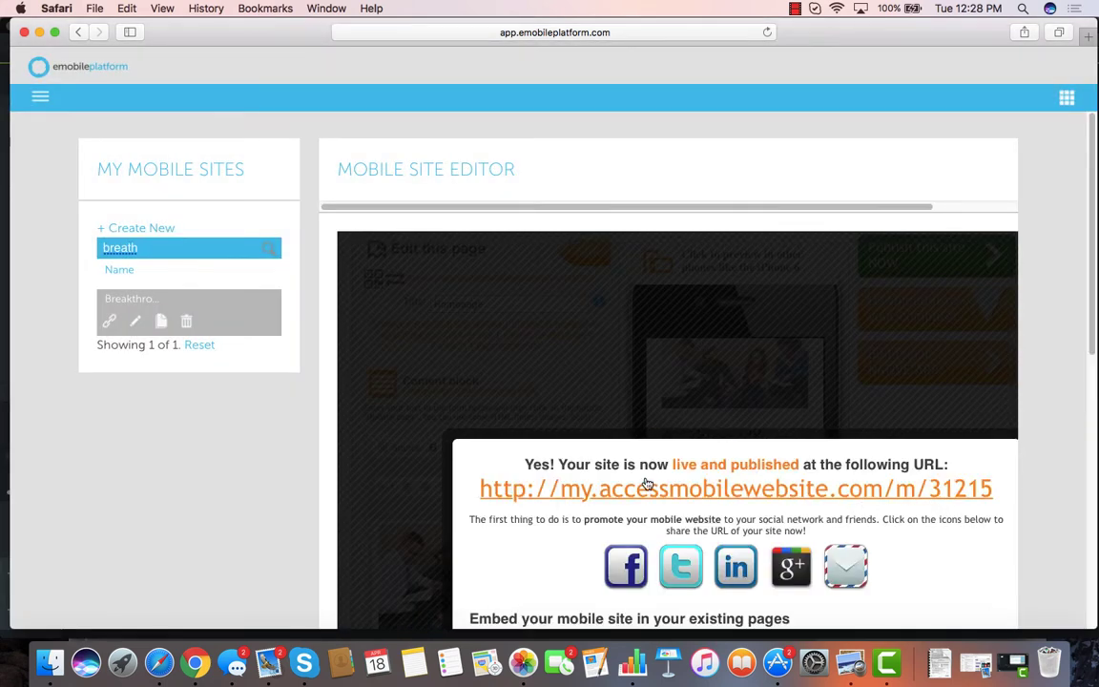
# - Look over the available Tools, and open the second vCard in the VCard list for editing
pyautogui.click(45, 105)
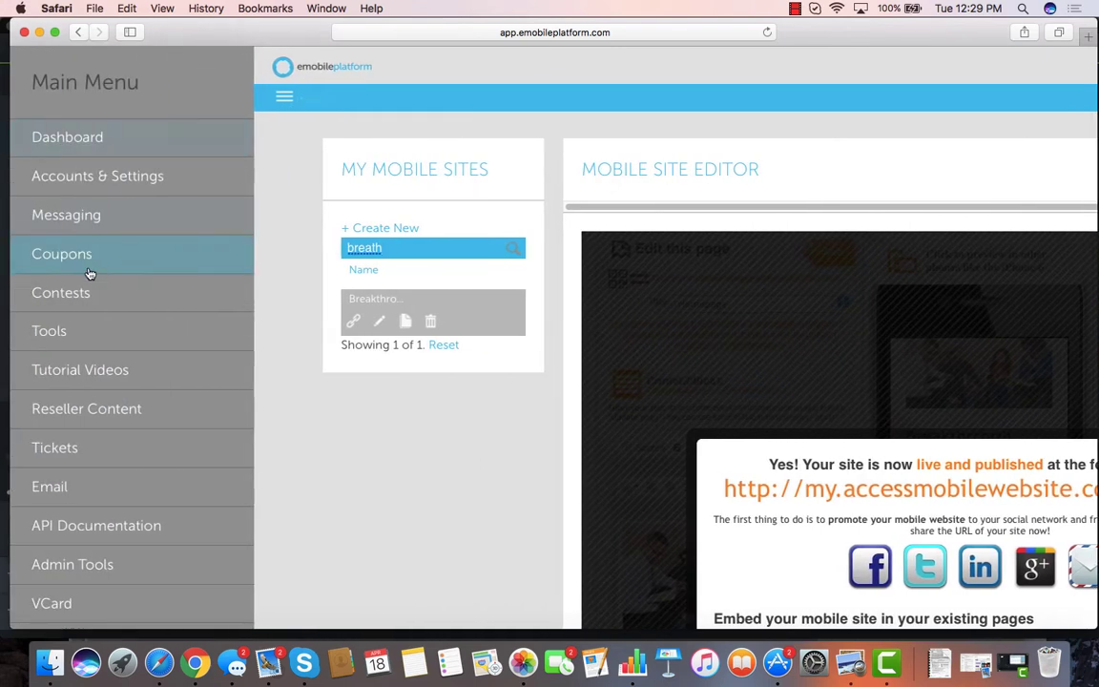
pyautogui.click(59, 330)
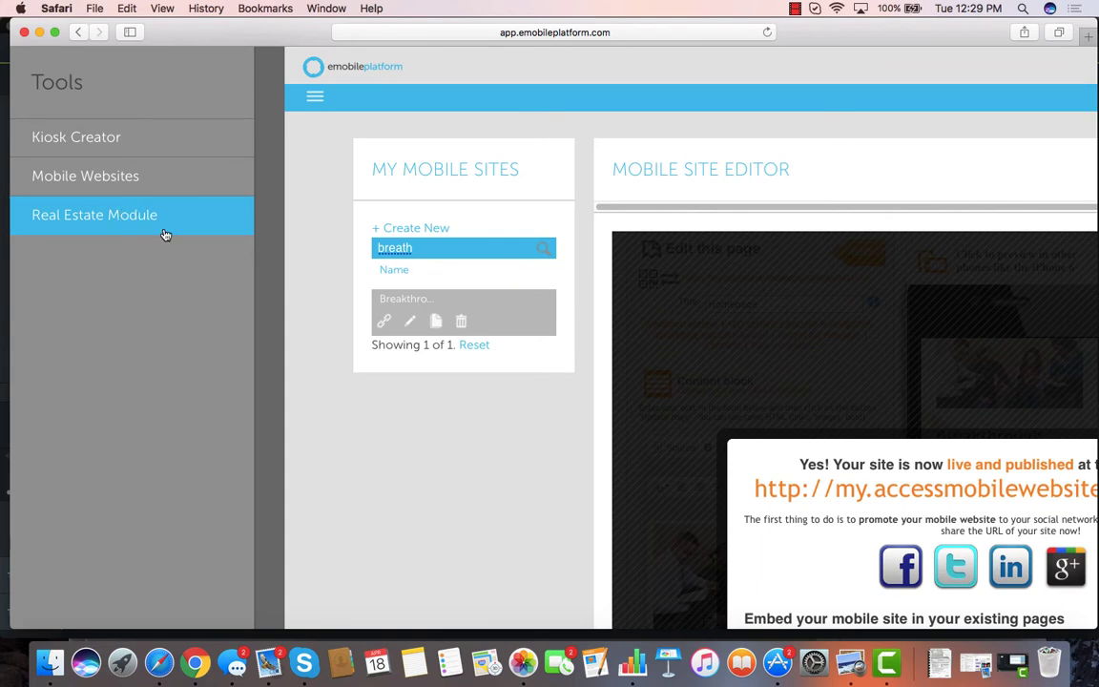
pyautogui.click(273, 225)
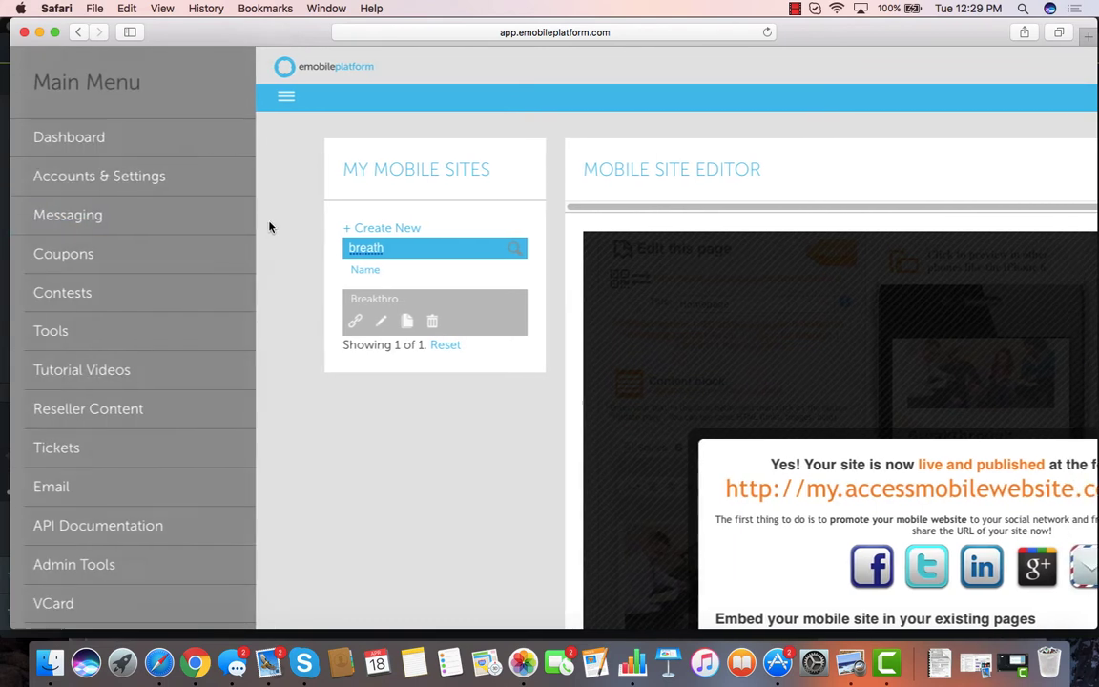
pyautogui.click(72, 603)
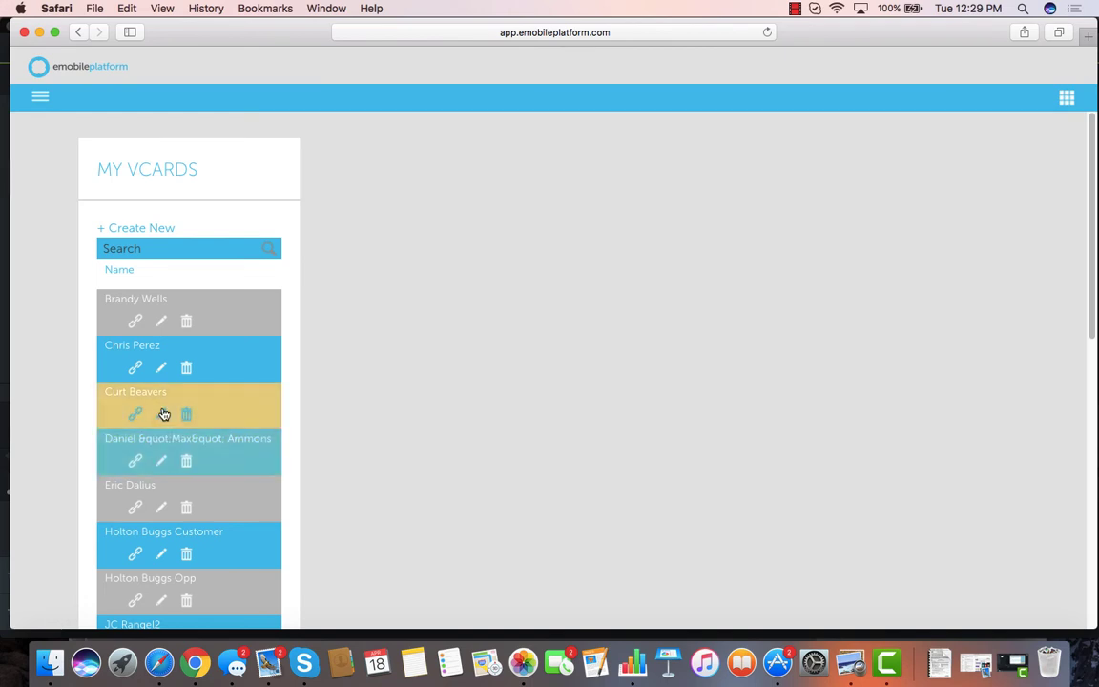
pyautogui.click(163, 378)
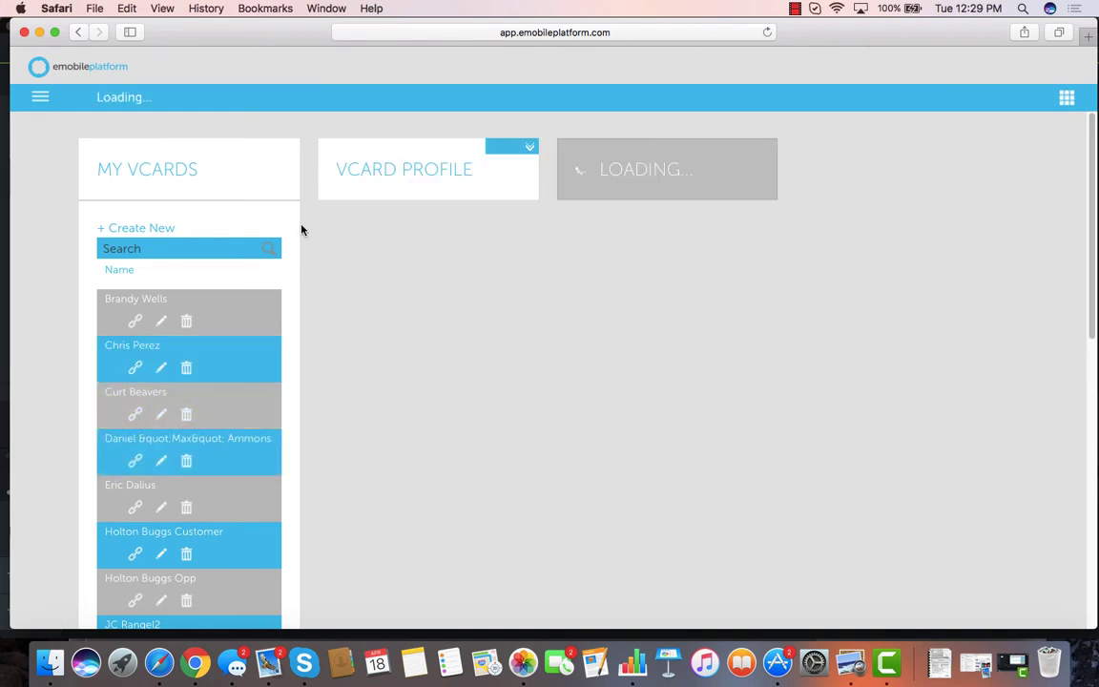
# - Display the opened vCard's profile details, open its profile for editing, and show its appearance preview
pyautogui.click(510, 148)
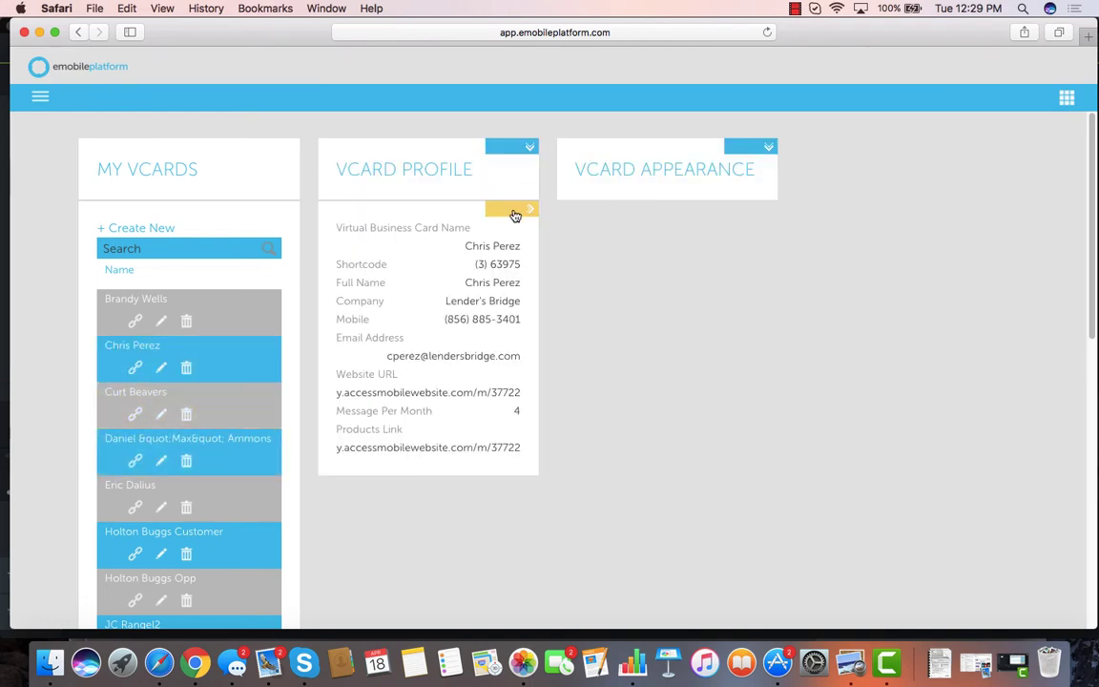
pyautogui.click(515, 212)
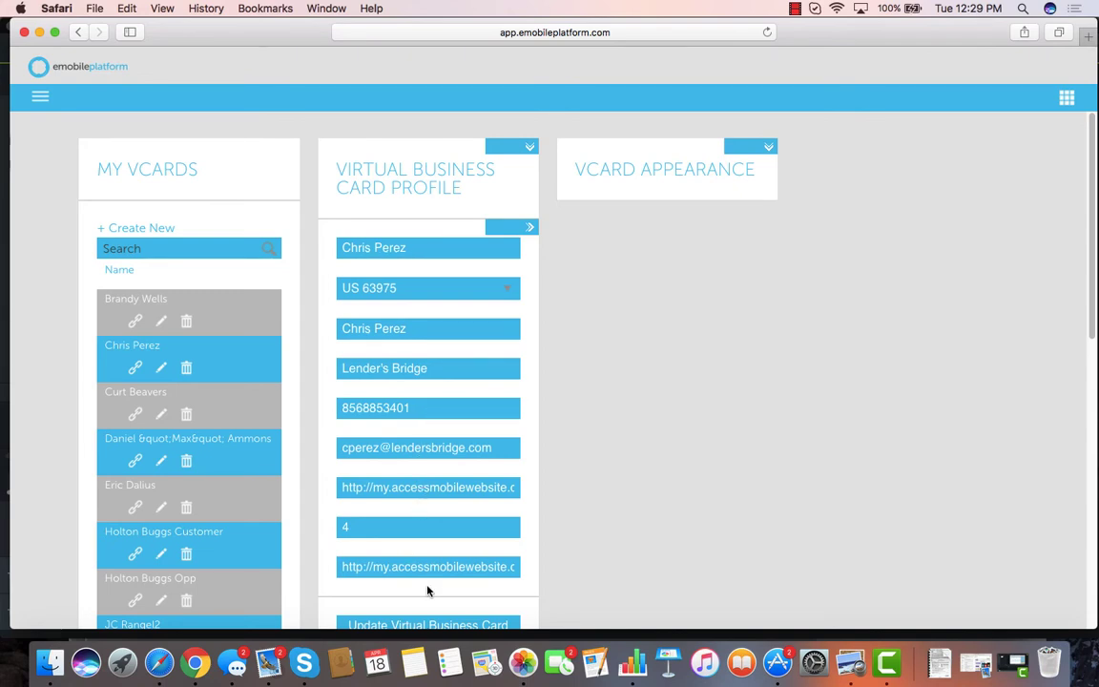
pyautogui.click(746, 155)
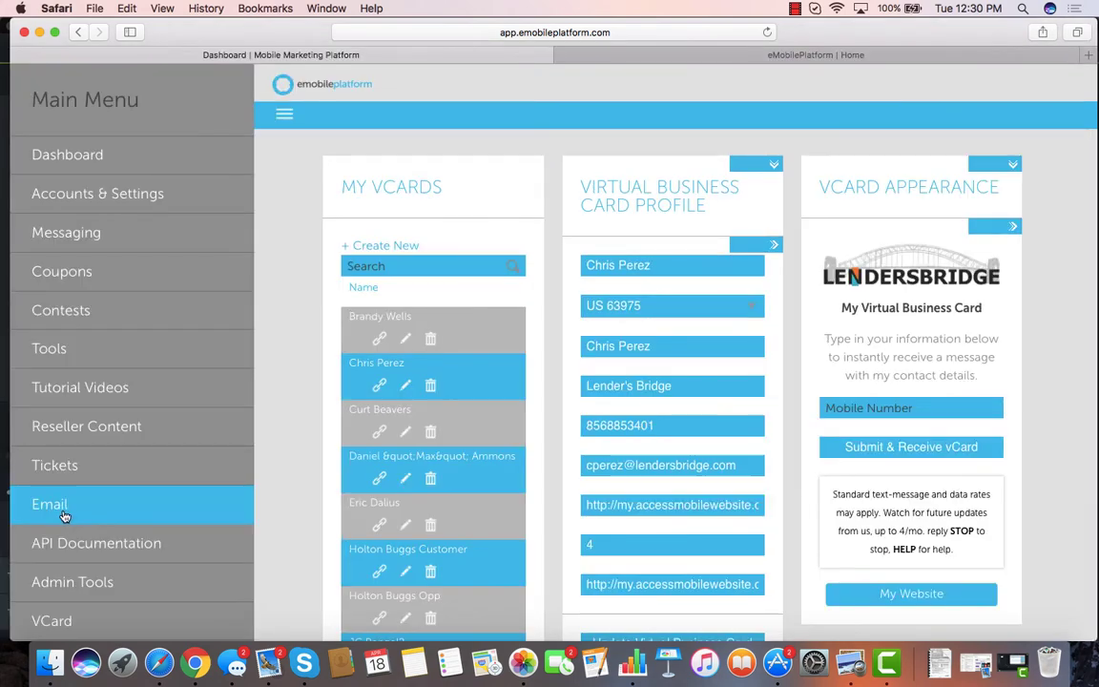
# - Open the Email tool, open the draft "New Features - AvidMobile" for editing, and show a full preview of its HTML code
pyautogui.click(50, 505)
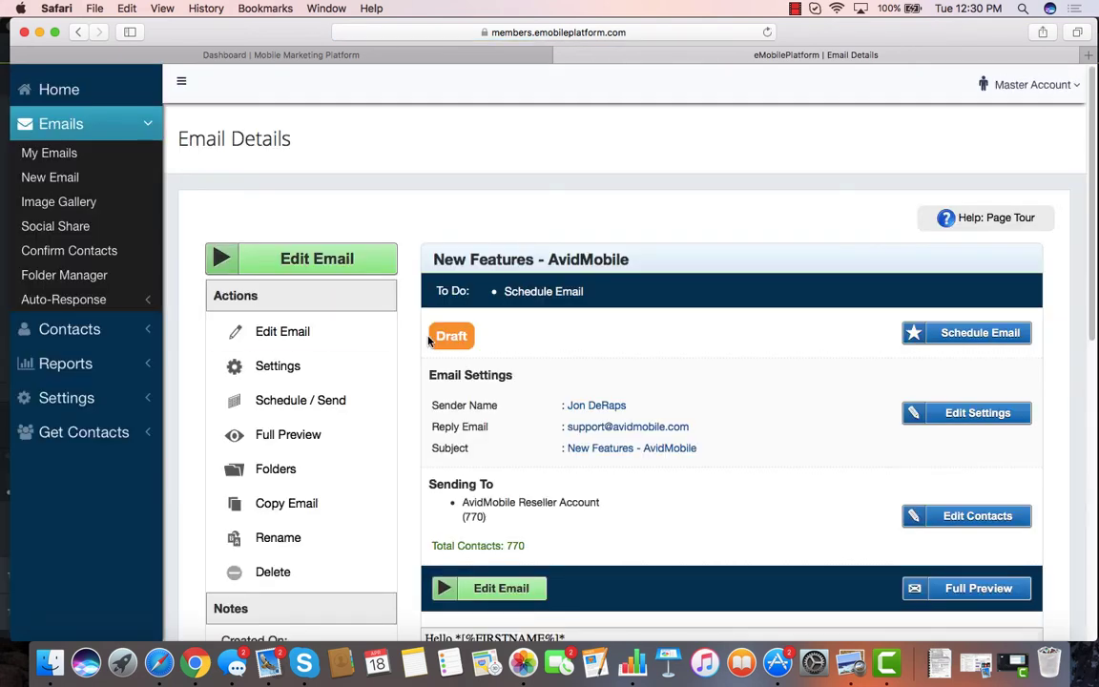
pyautogui.click(521, 590)
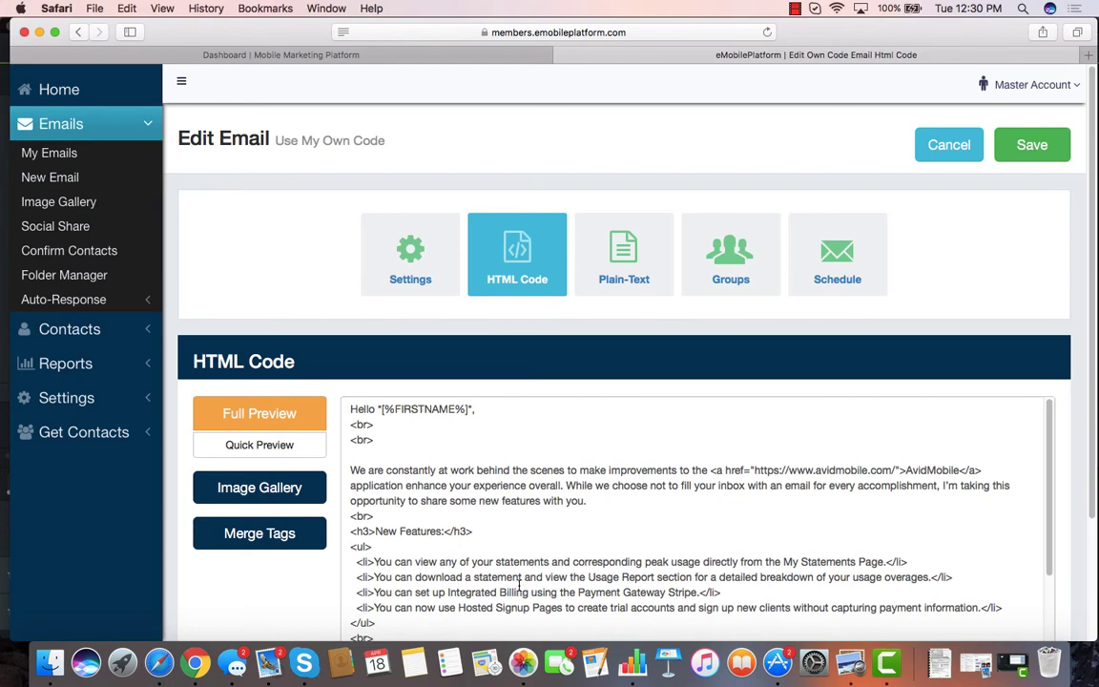
pyautogui.click(286, 413)
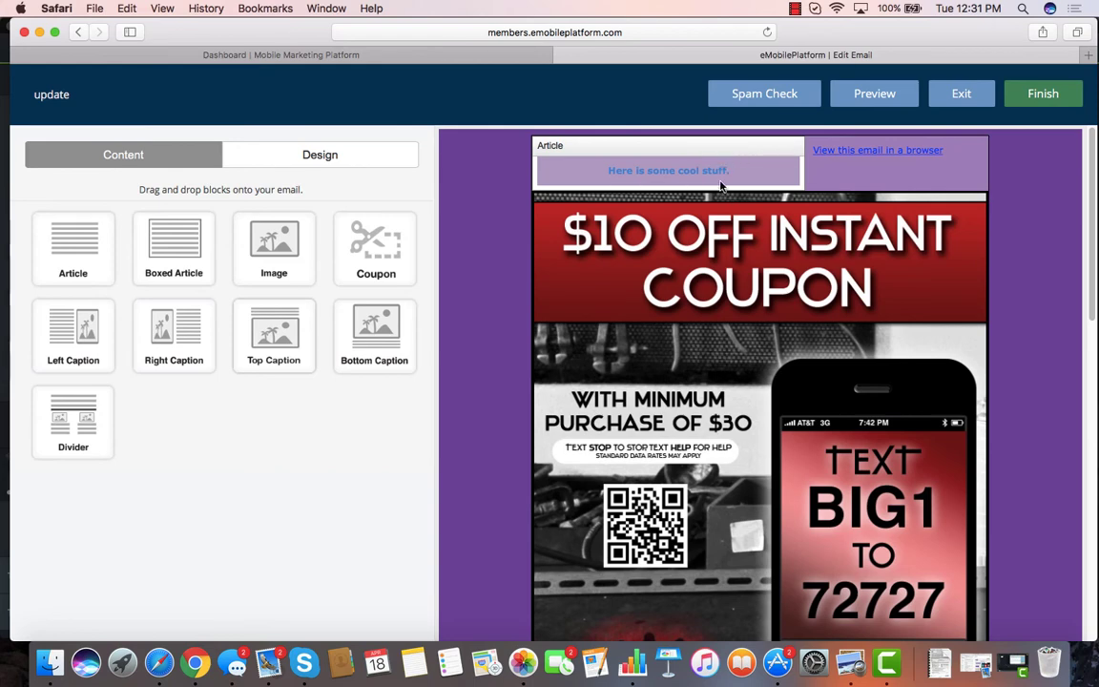
# - In the "update" email, open the "Here is some cool stuff." article, select its text, save and close it, and review the email's remaining blocks
pyautogui.click(681, 170)
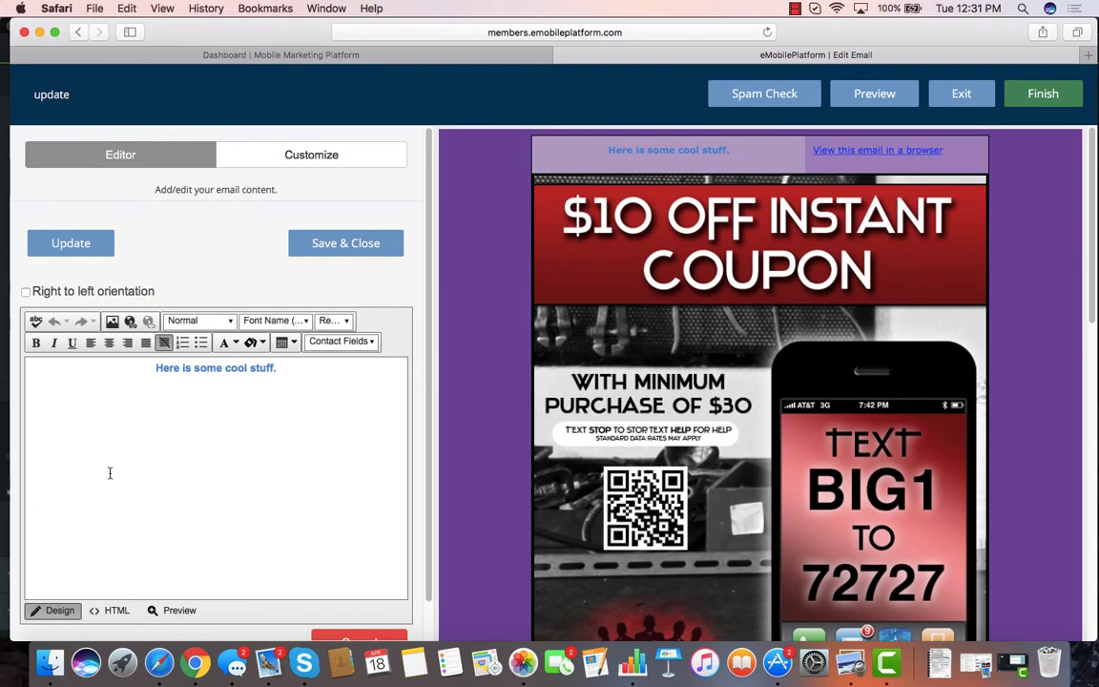
pyautogui.moveTo(311, 377); pyautogui.dragTo(38, 367)
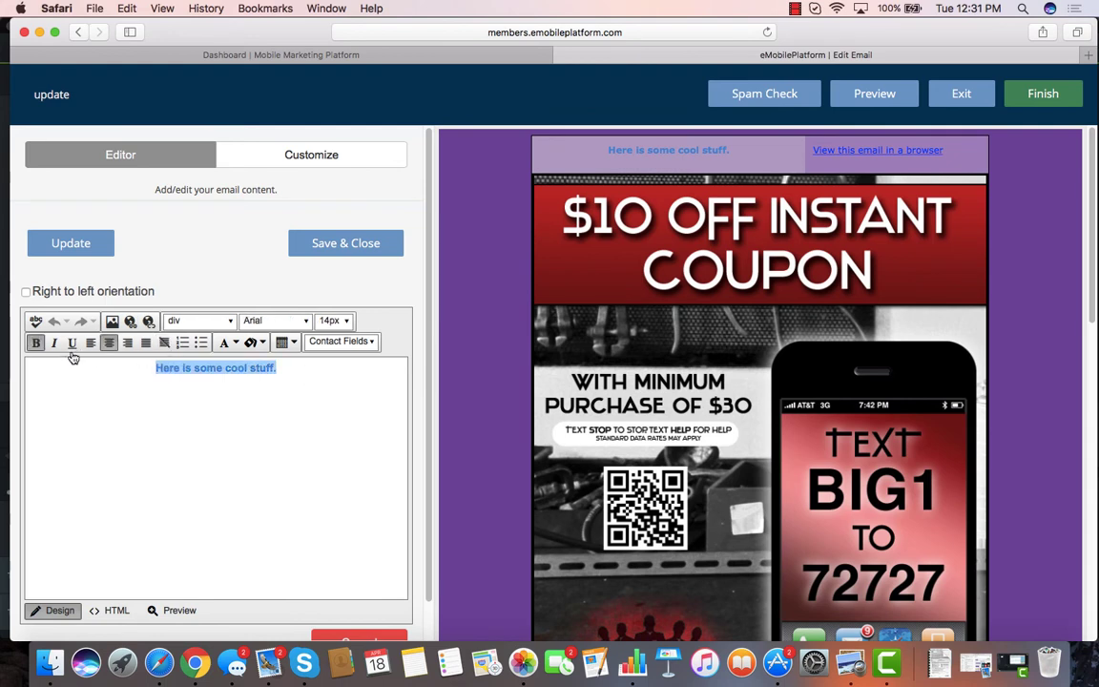
pyautogui.click(343, 253)
pyautogui.scroll(-15, 771, 520)
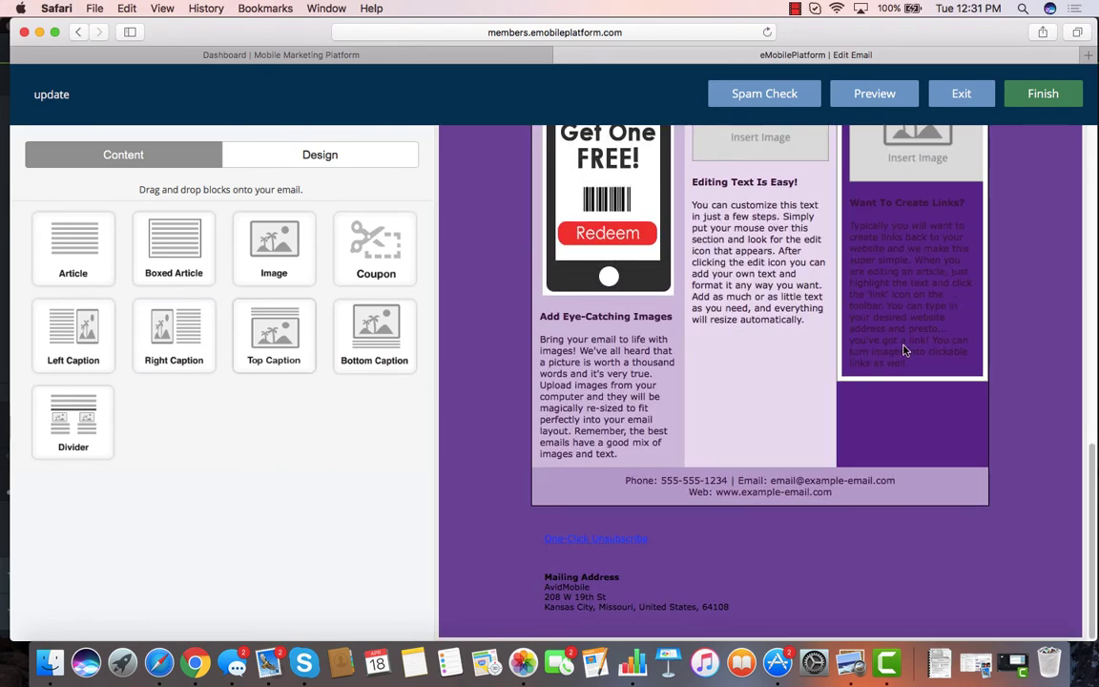
pyautogui.scroll(8, 906, 351)
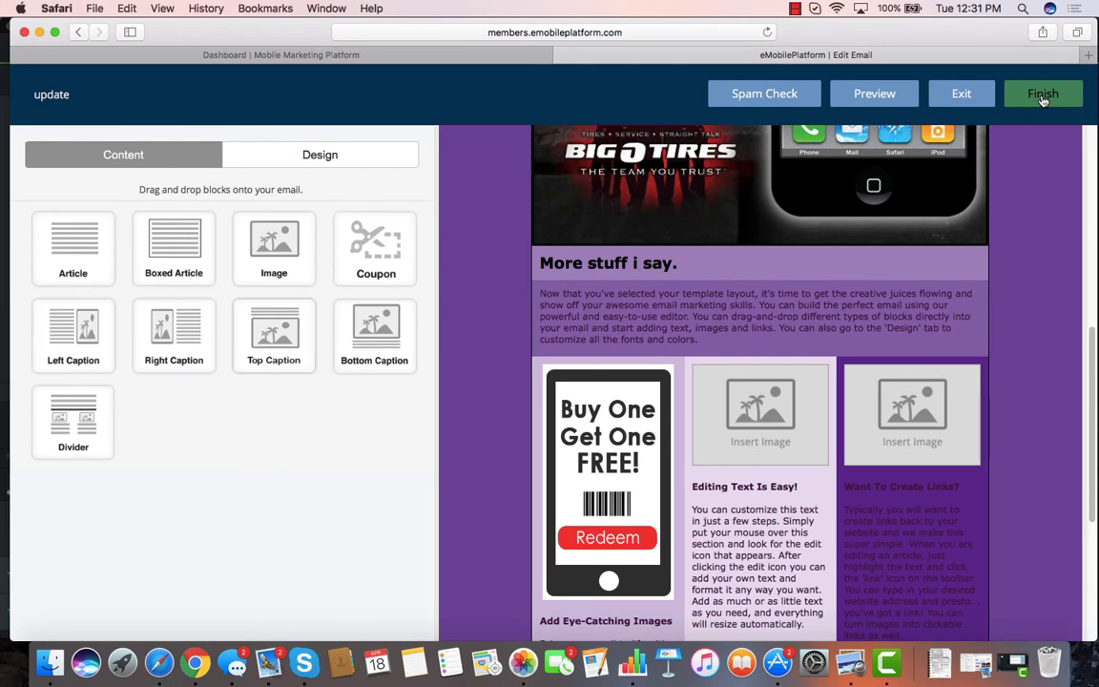
# - Return to the dashboard and open the Messaging tutorial videos, expanding the "Create an User Keyword" entry
pyautogui.click(281, 54)
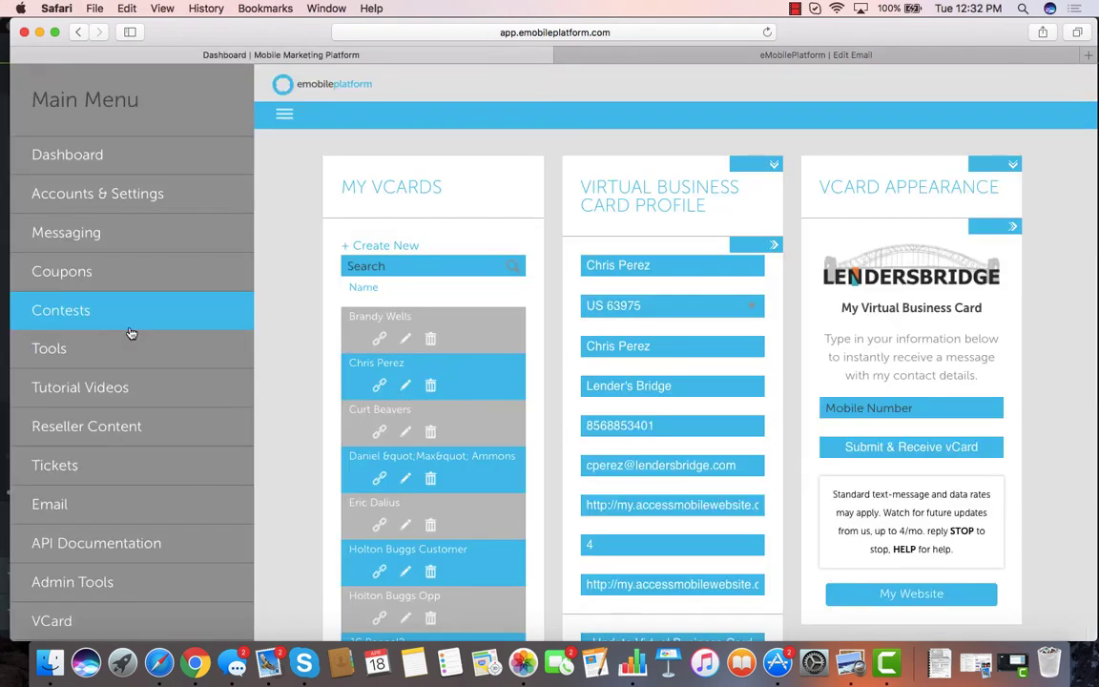
pyautogui.click(111, 398)
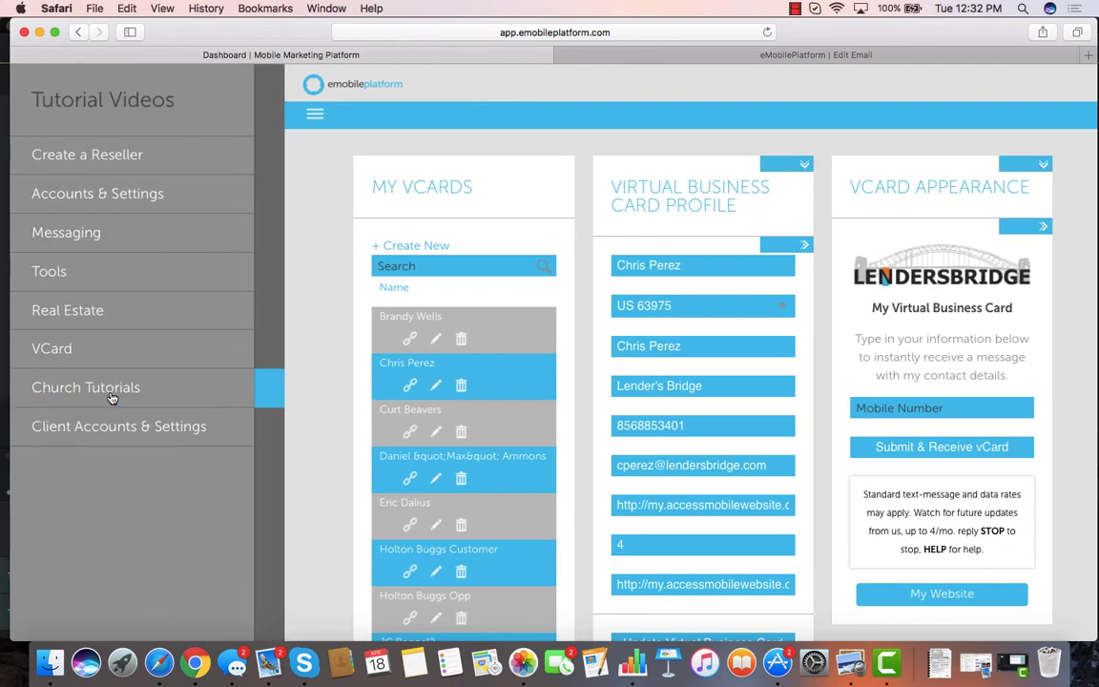
pyautogui.click(90, 236)
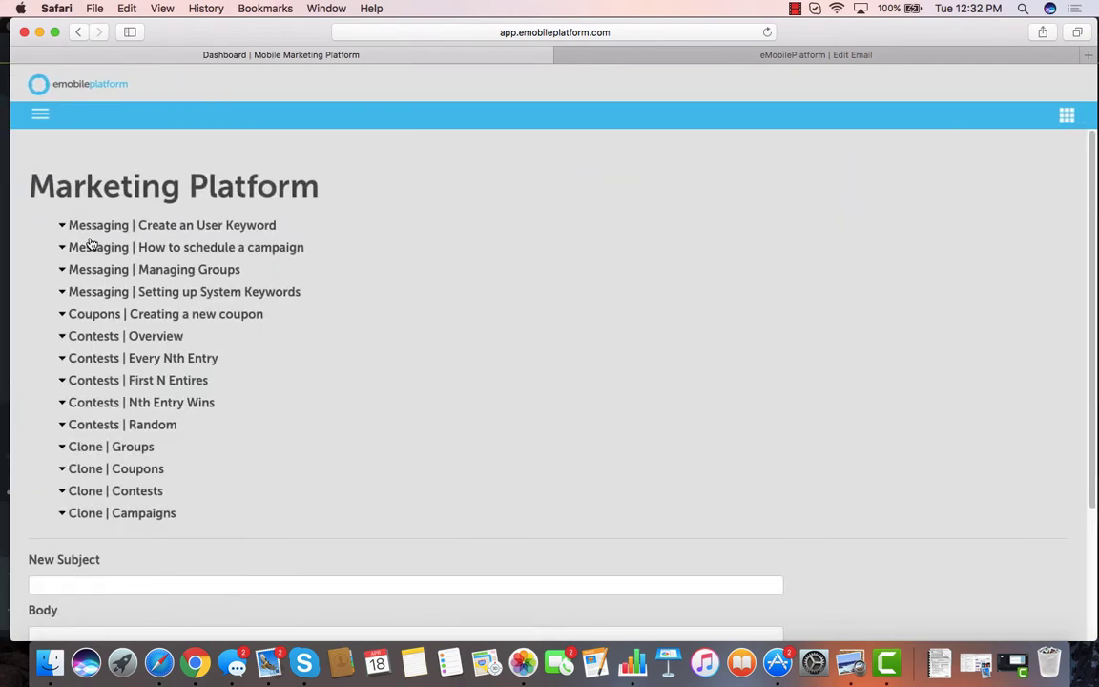
pyautogui.click(182, 227)
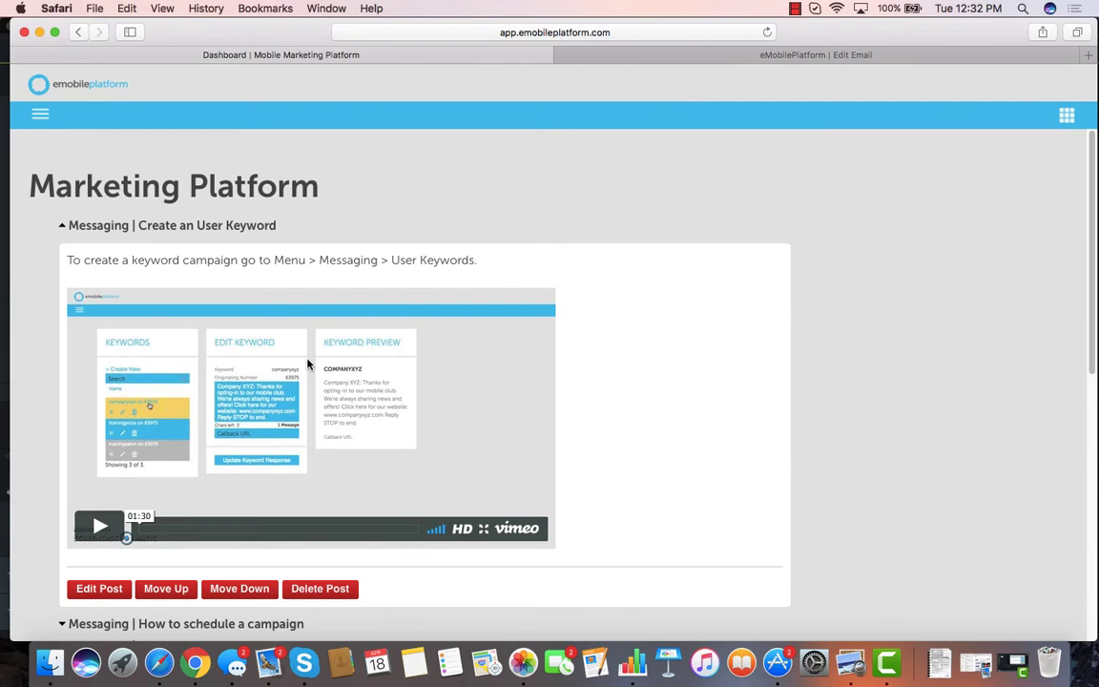
# - Open the Sales Training Videos in Reseller Content and expand "Video 1 - Model to Success"
pyautogui.click(39, 115)
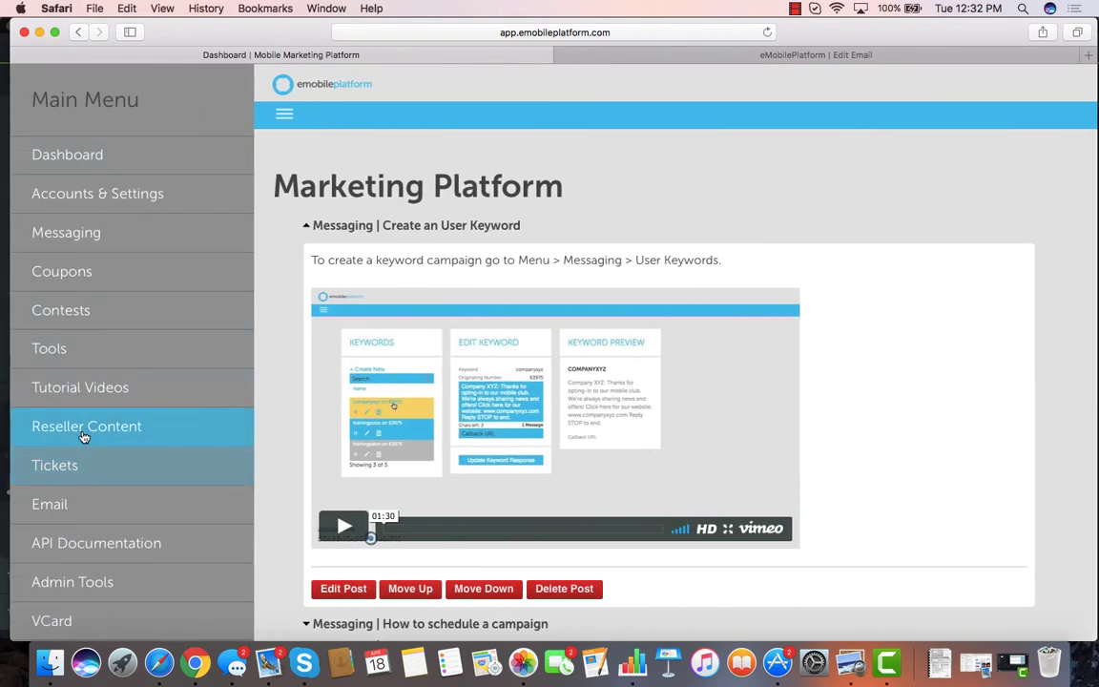
pyautogui.click(83, 431)
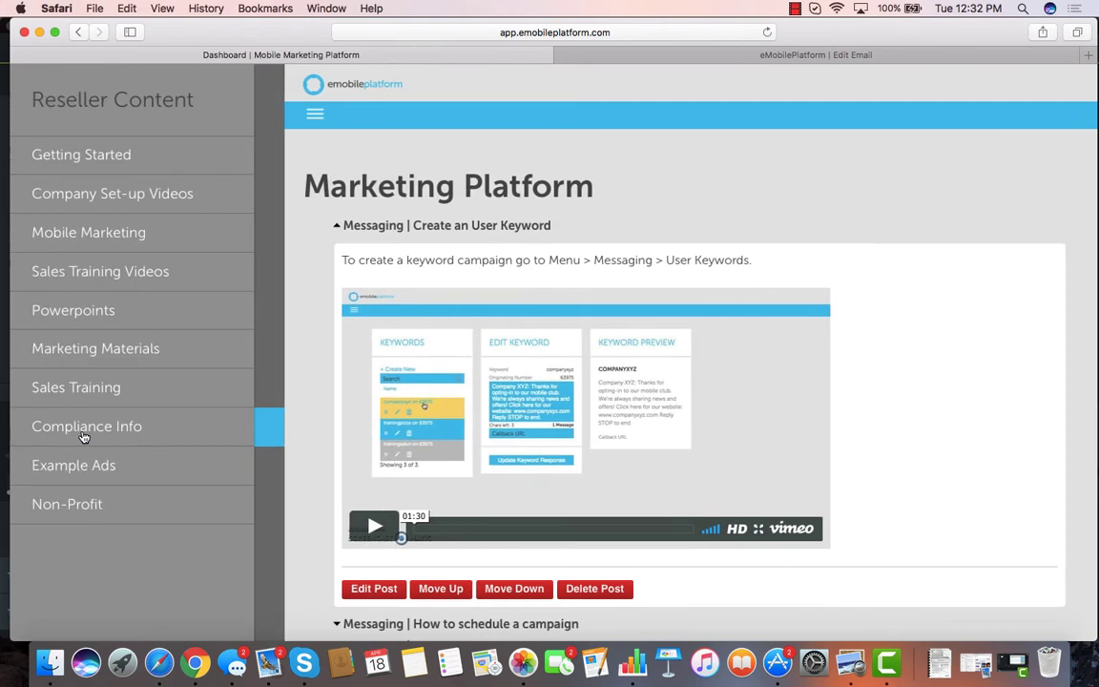
pyautogui.click(100, 277)
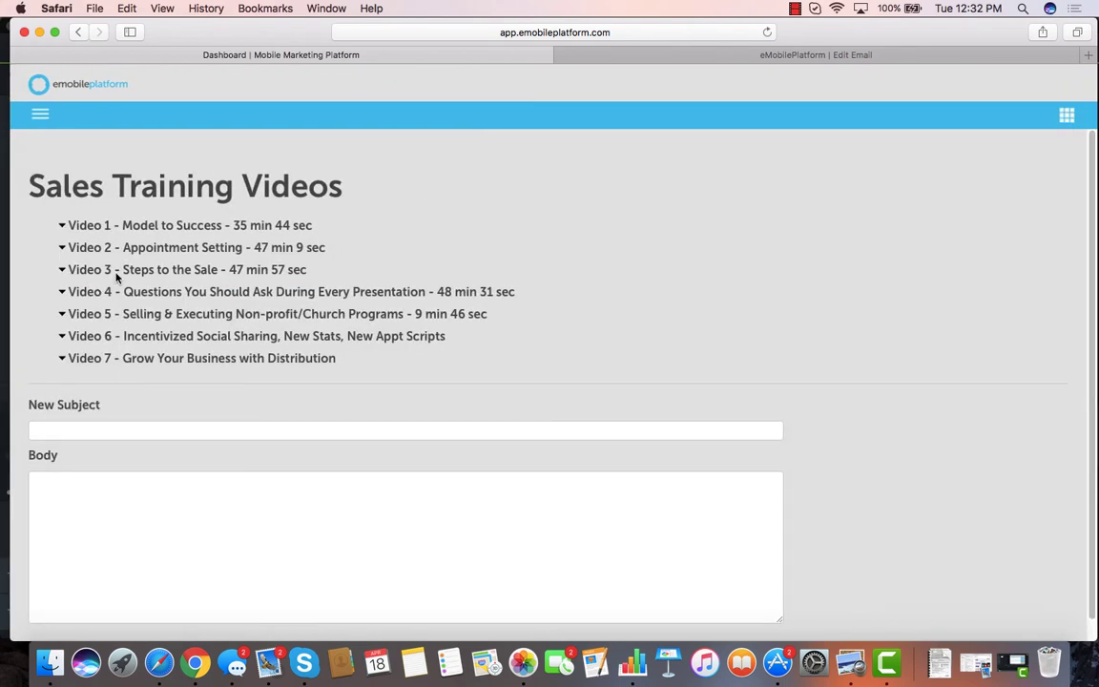
pyautogui.click(177, 229)
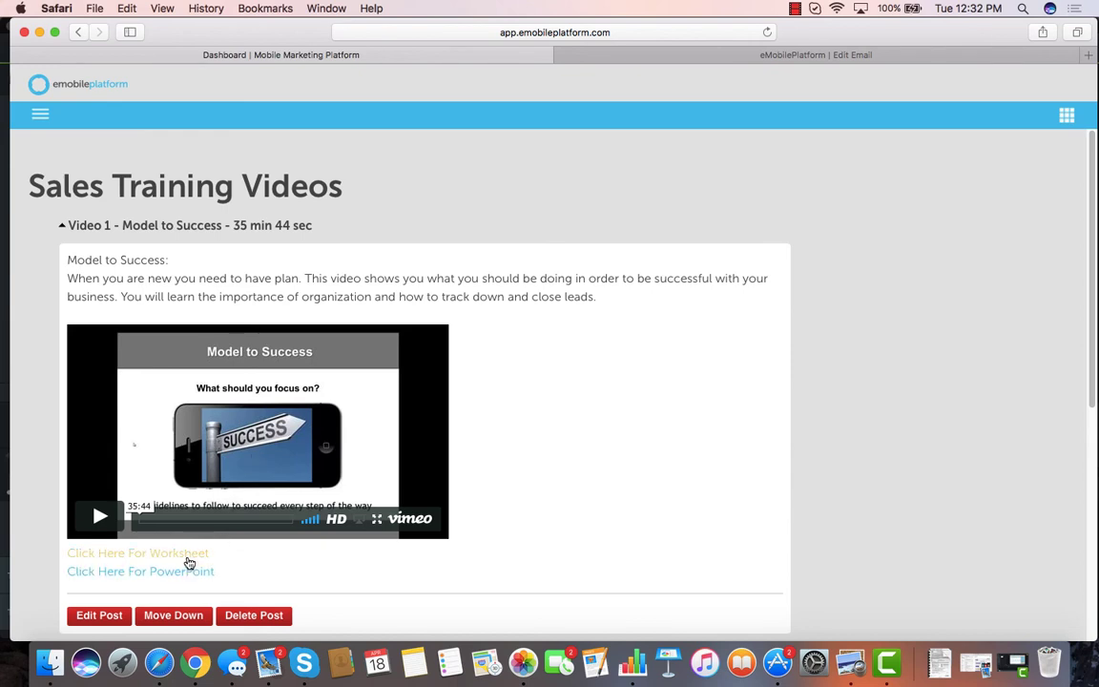
# - Open the Sales Training page in Reseller Content and show the "Live Presentation - Sun Tan City" video entry
pyautogui.moveTo(10, 287)
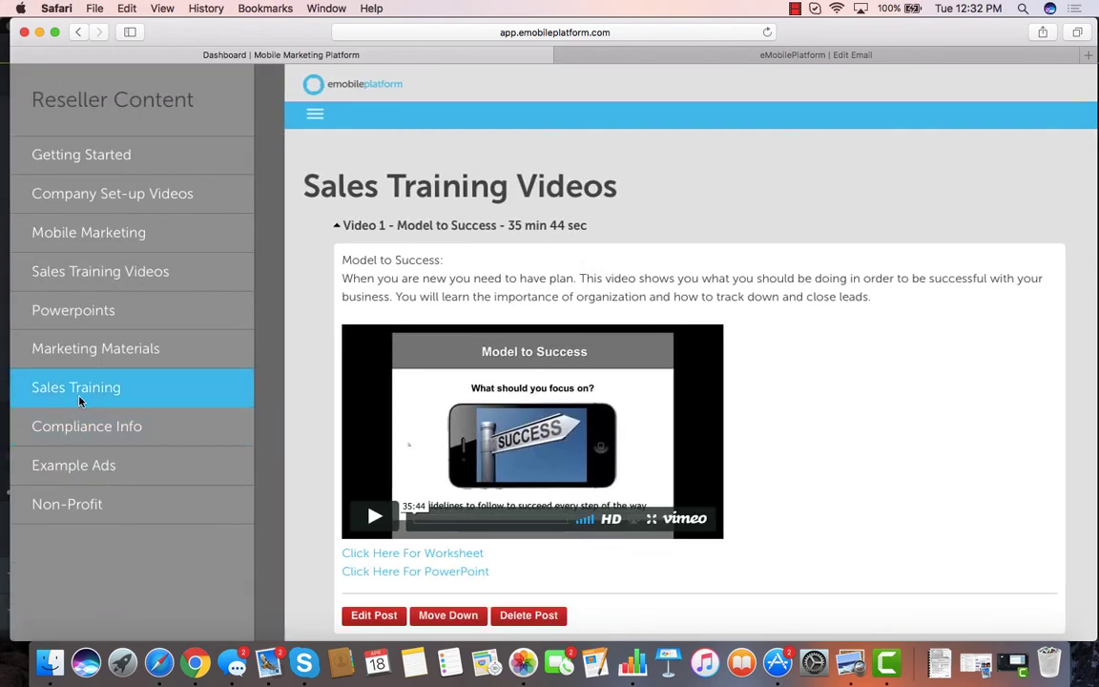
pyautogui.click(81, 402)
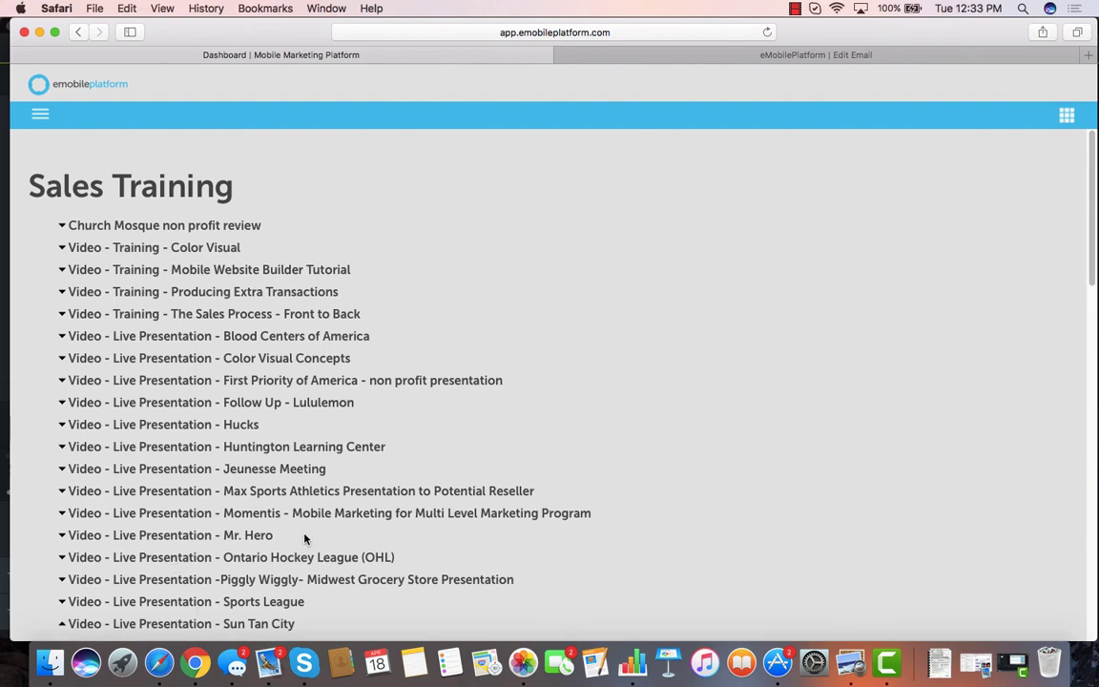
pyautogui.click(181, 624)
pyautogui.scroll(-3, 306, 540)
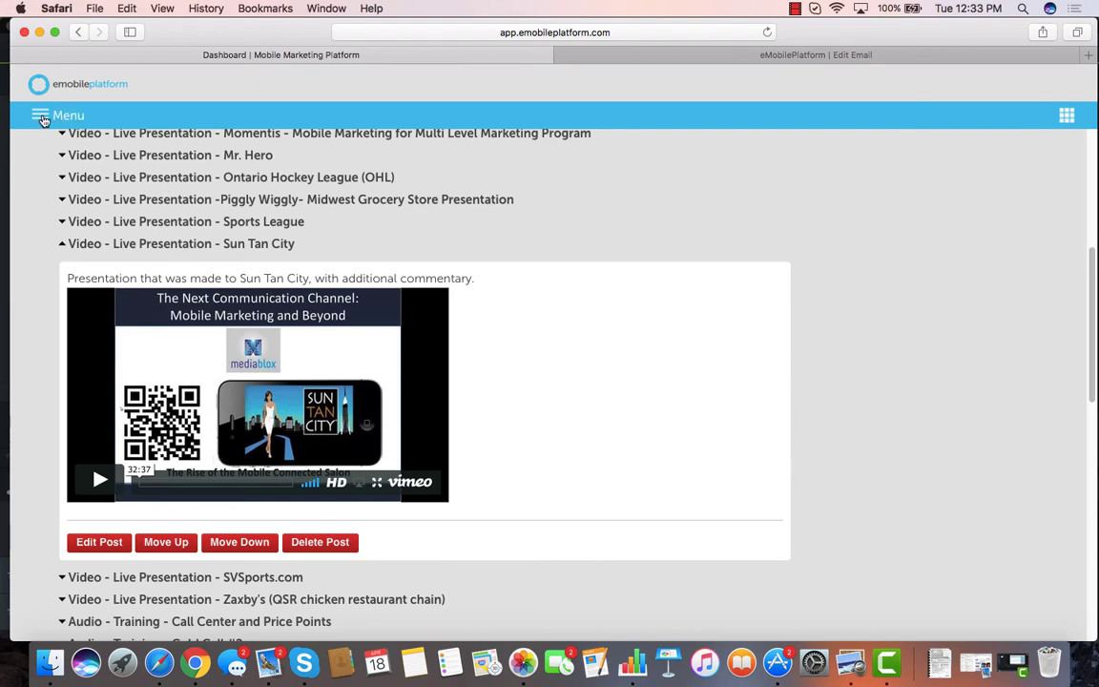
# - Look over the Reseller Content sections, open the API Documentation, and browse the bulk_mt operations
pyautogui.click(42, 121)
pyautogui.click(69, 424)
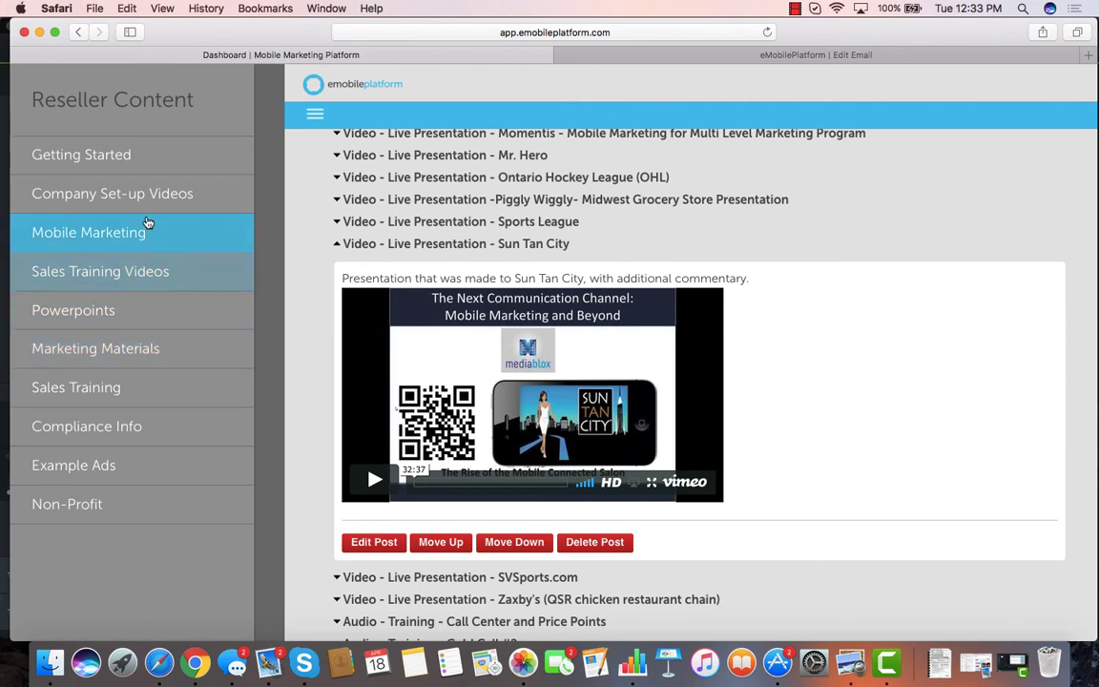
pyautogui.click(273, 162)
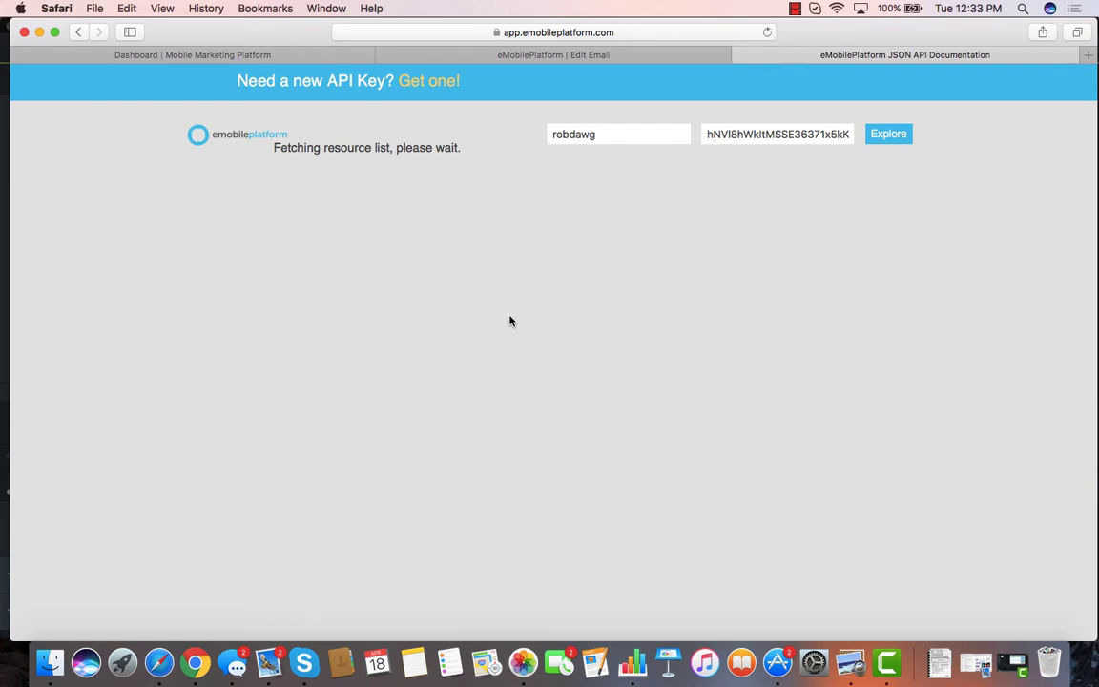
pyautogui.click(200, 442)
pyautogui.scroll(-1, 143, 444)
pyautogui.scroll(-10, 143, 444)
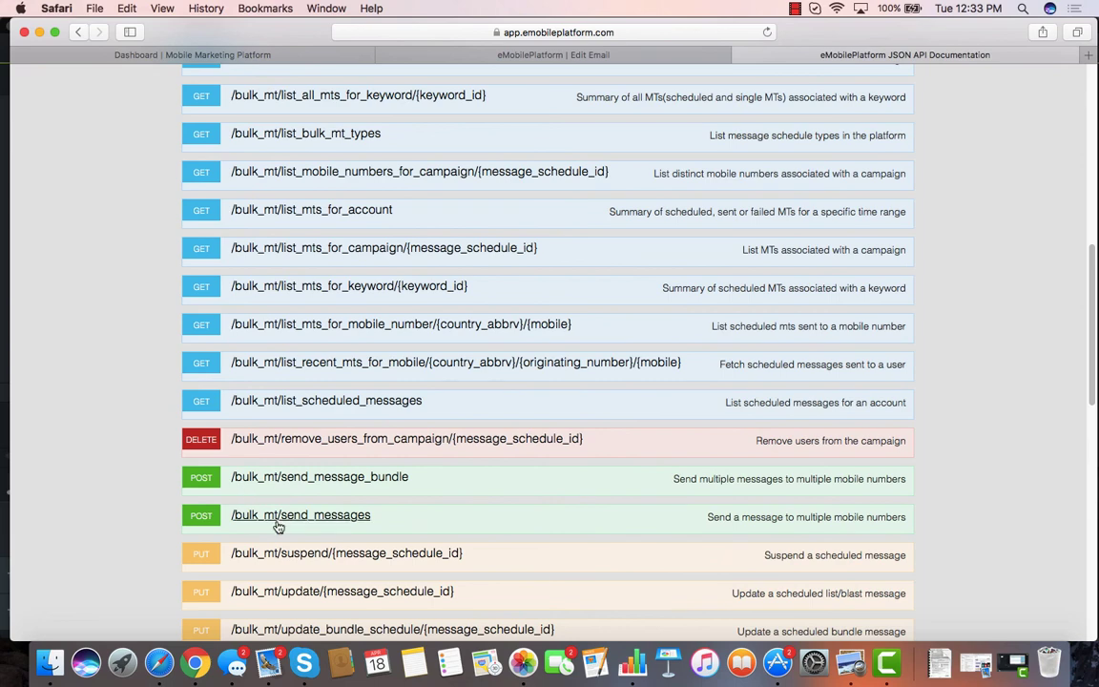
# - Expand the POST /bulk_mt/send_messages operation, fill its body parameter with the example value, and return to the Mobile Marketing Platform dashboard
pyautogui.click(210, 520)
pyautogui.scroll(-8, 128, 502)
pyautogui.scroll(-5, 128, 503)
pyautogui.scroll(-1, 131, 501)
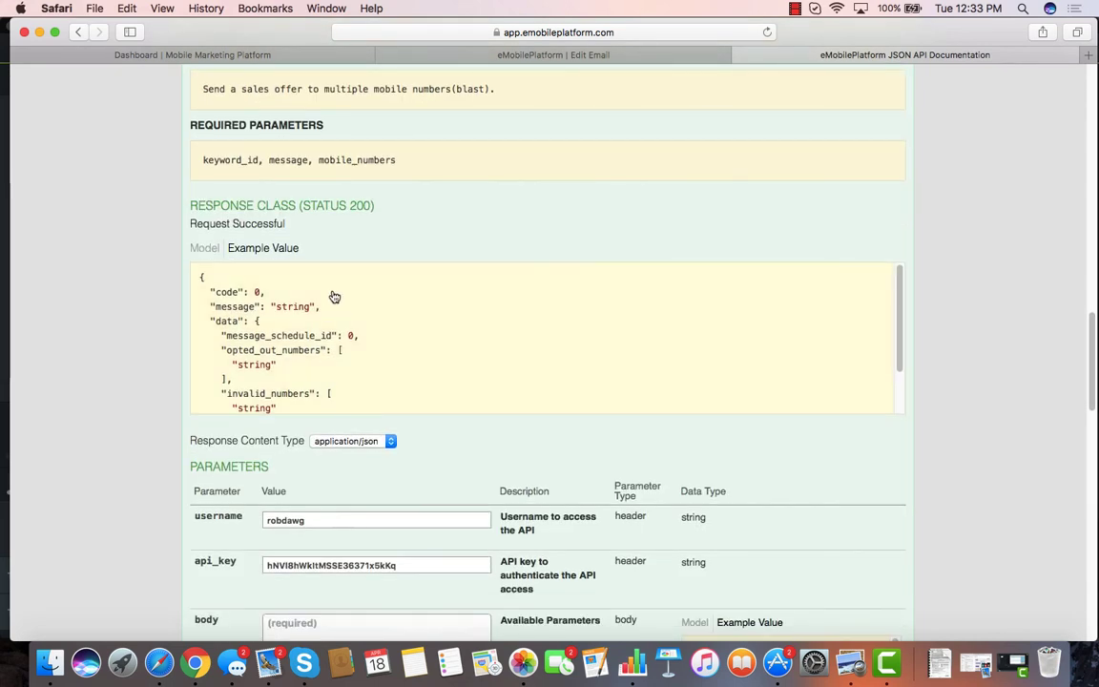
pyautogui.scroll(-4, 417, 373)
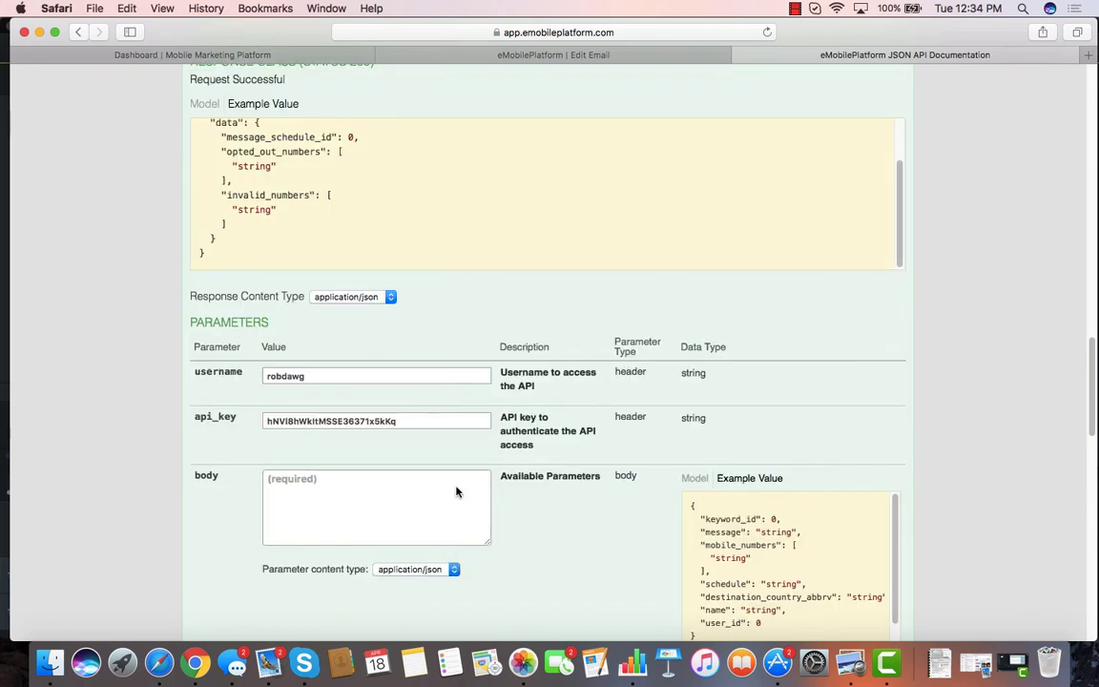
pyautogui.click(760, 583)
pyautogui.scroll(-3, 455, 530)
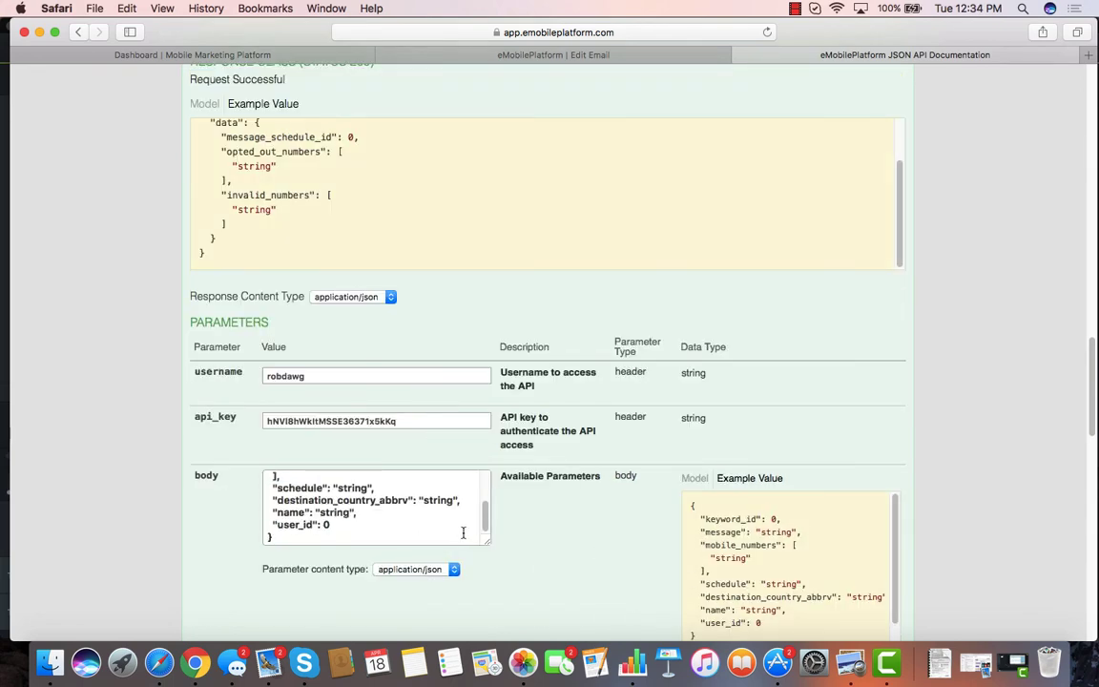
pyautogui.press('super+1')
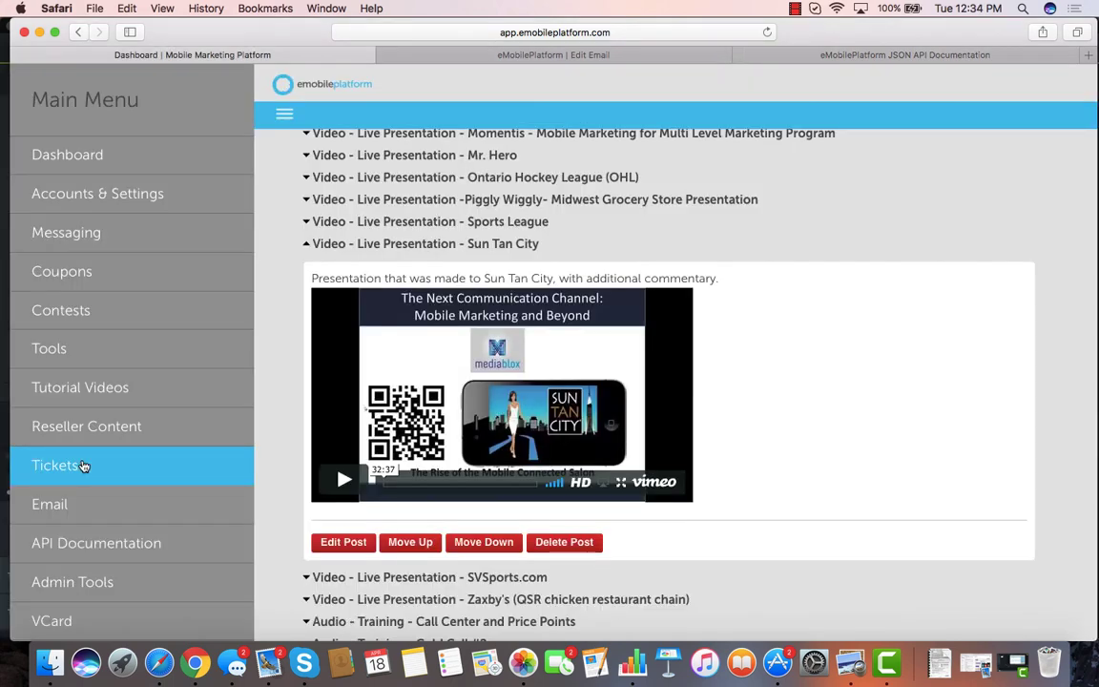